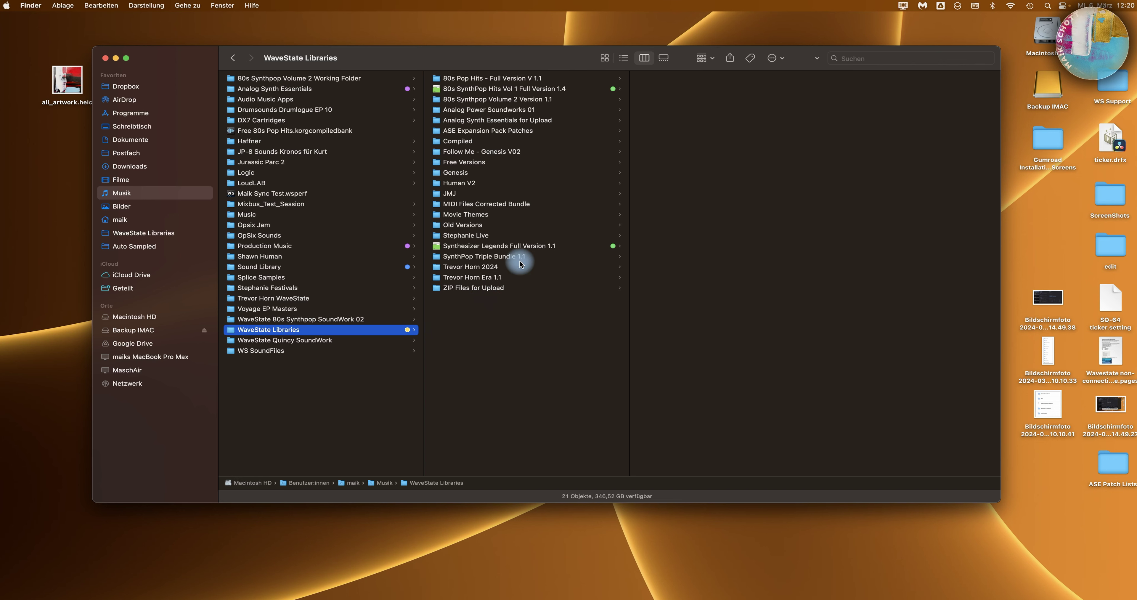
Step: Browse the WaveState Libraries folder, examining the ZIP Files for Upload folder and the individual sound library folders
click(485, 289)
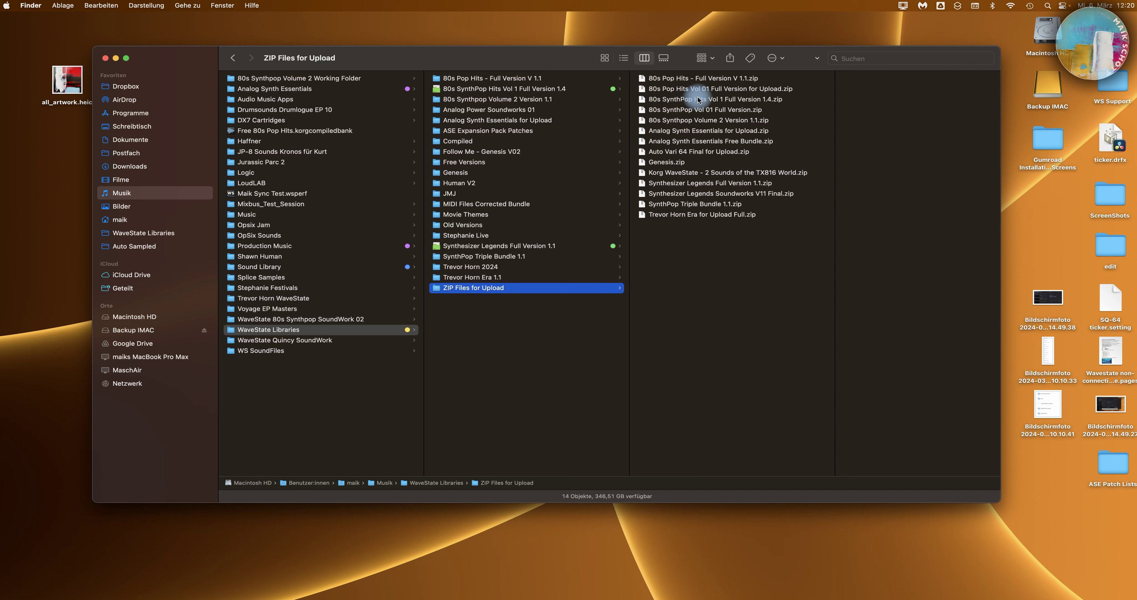
click(301, 329)
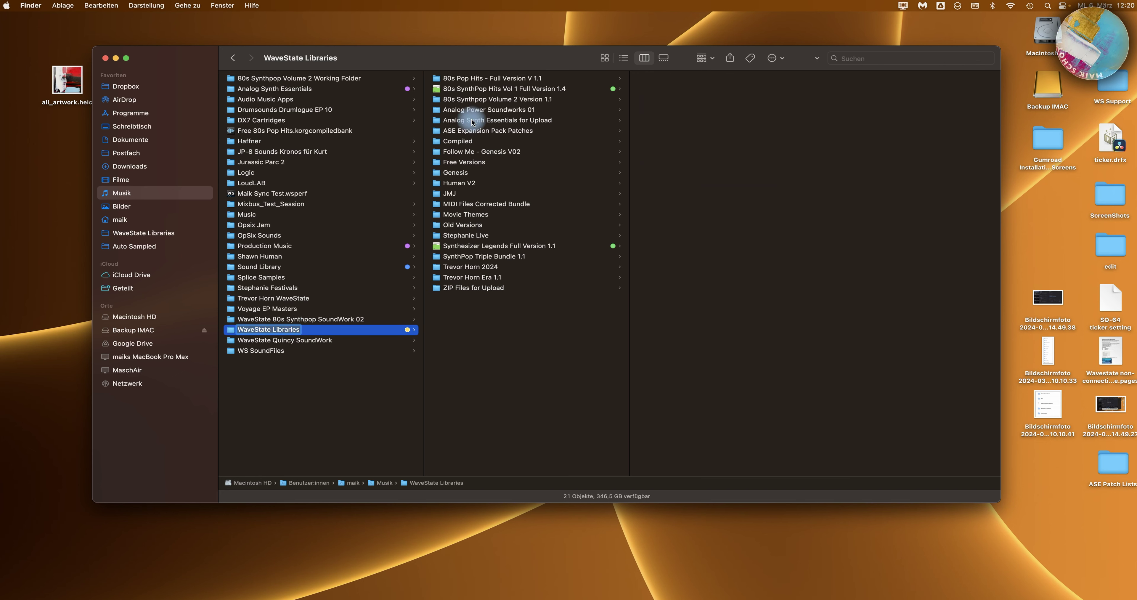
click(468, 80)
click(467, 89)
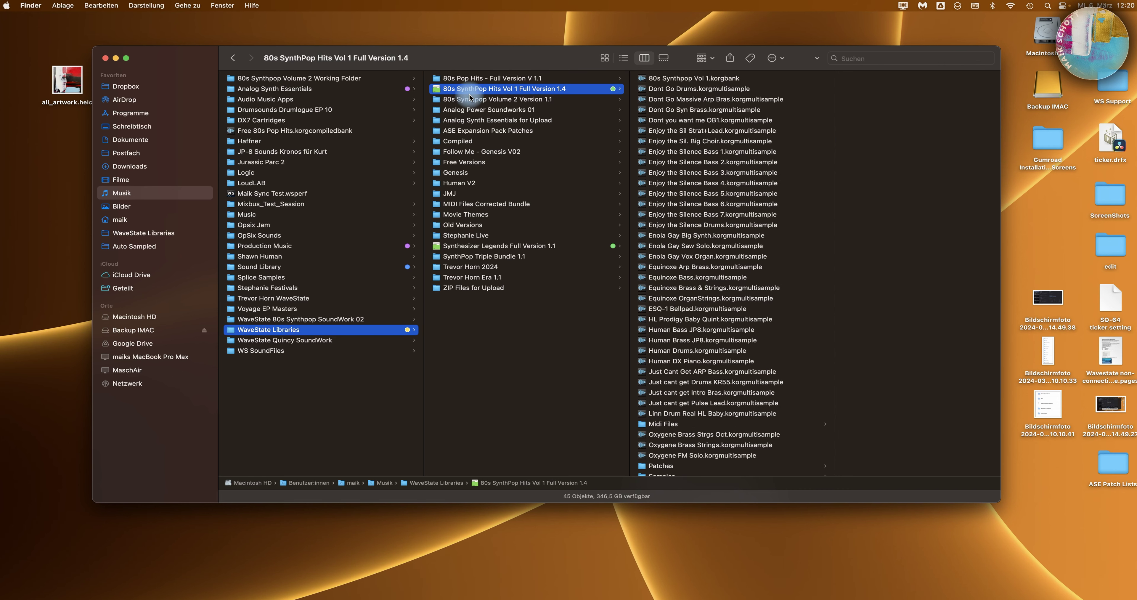
click(468, 101)
click(466, 111)
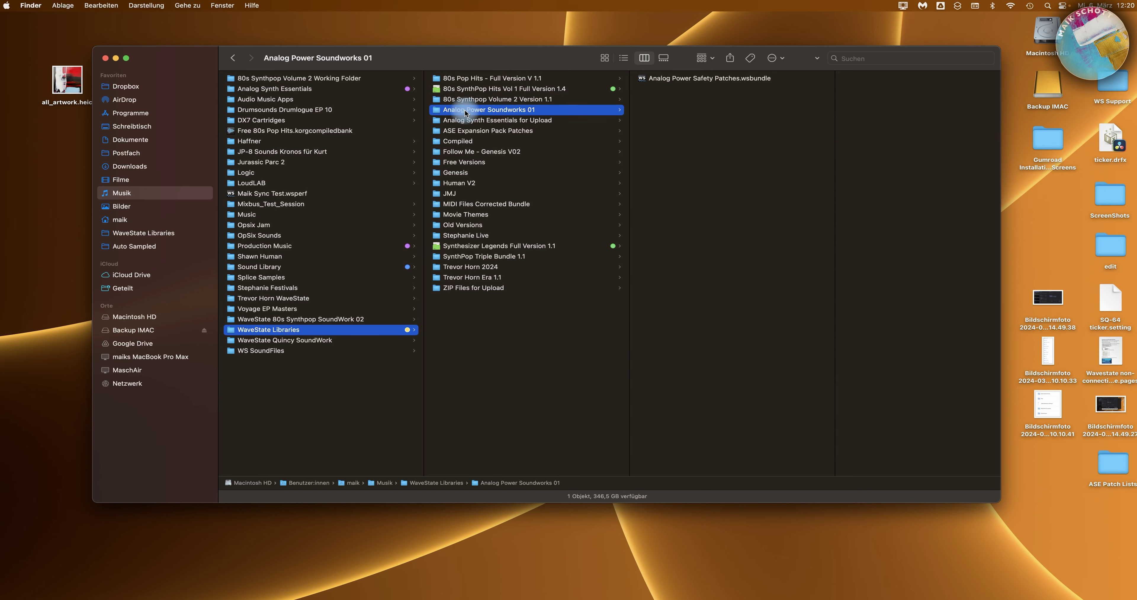
click(467, 121)
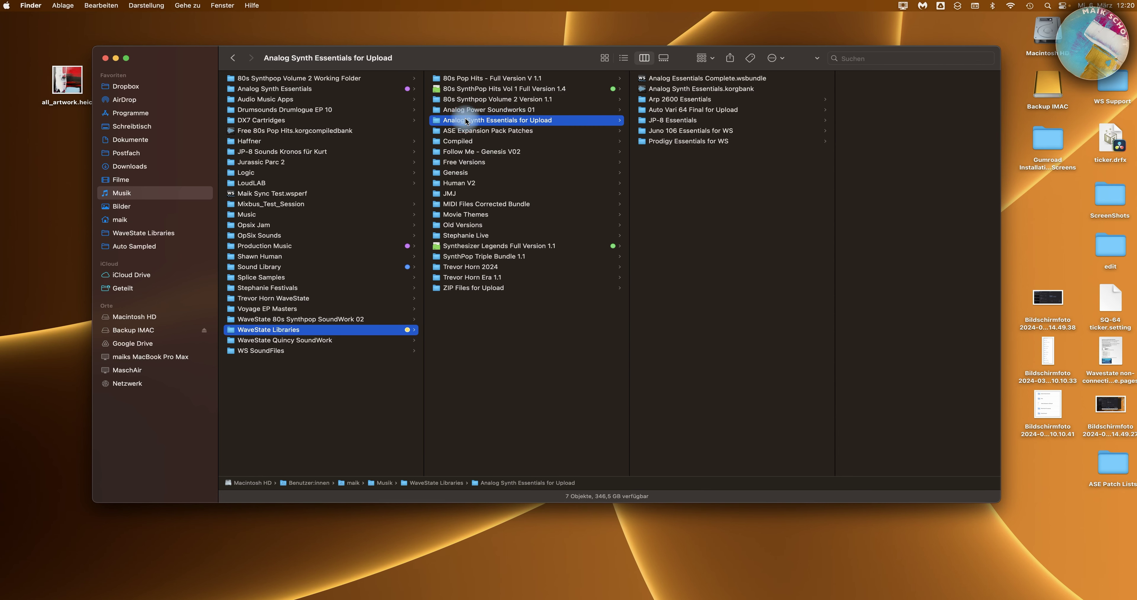
click(510, 80)
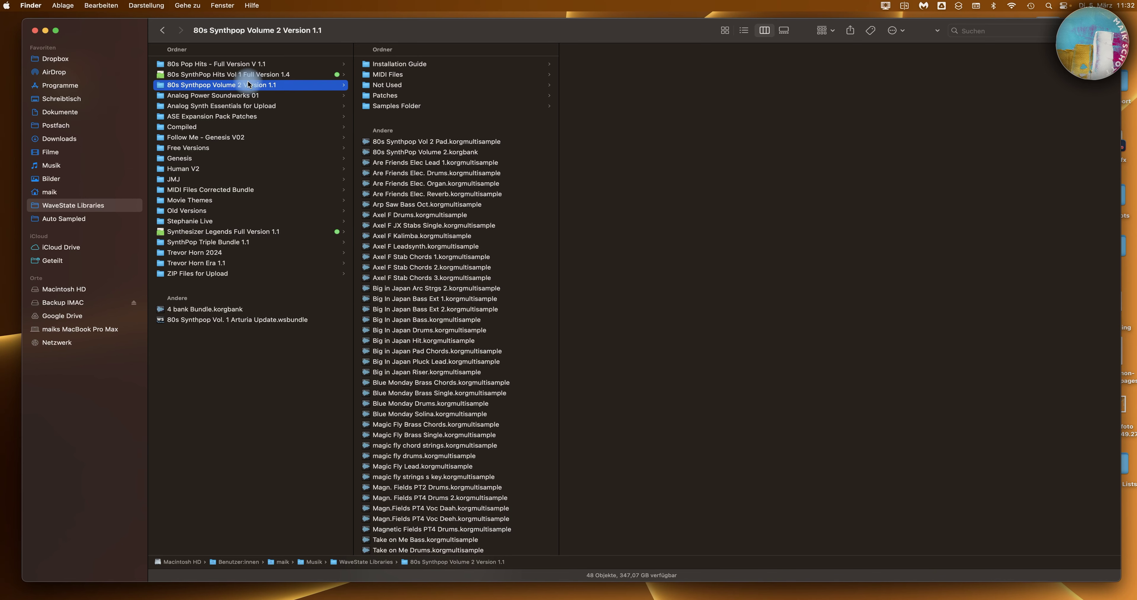
Step: Open 80s Pop Hits 19.korgbank from the 80s Pop Hits - Full Version V 1.1 folder in Sample Builder and move its window aside
click(239, 65)
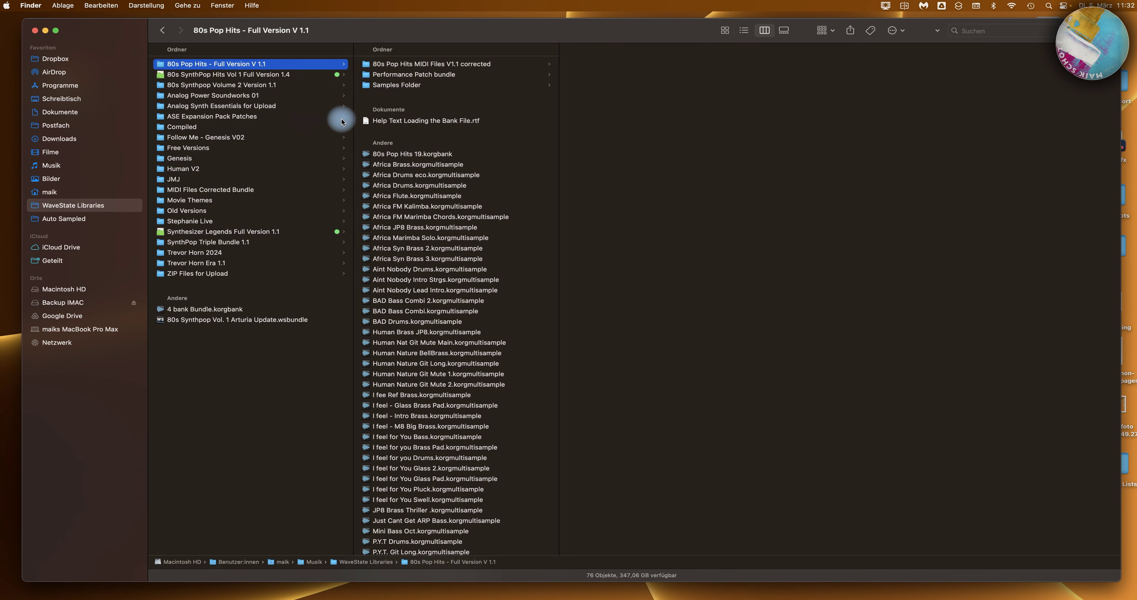
scroll(399, 256, down, 5)
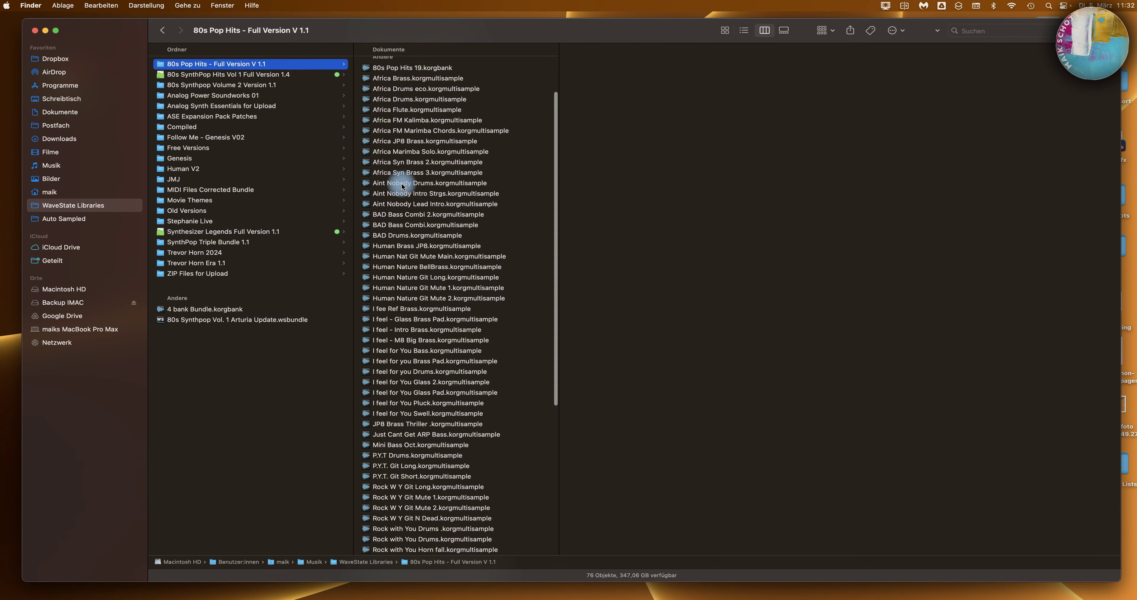
scroll(447, 243, down, 10)
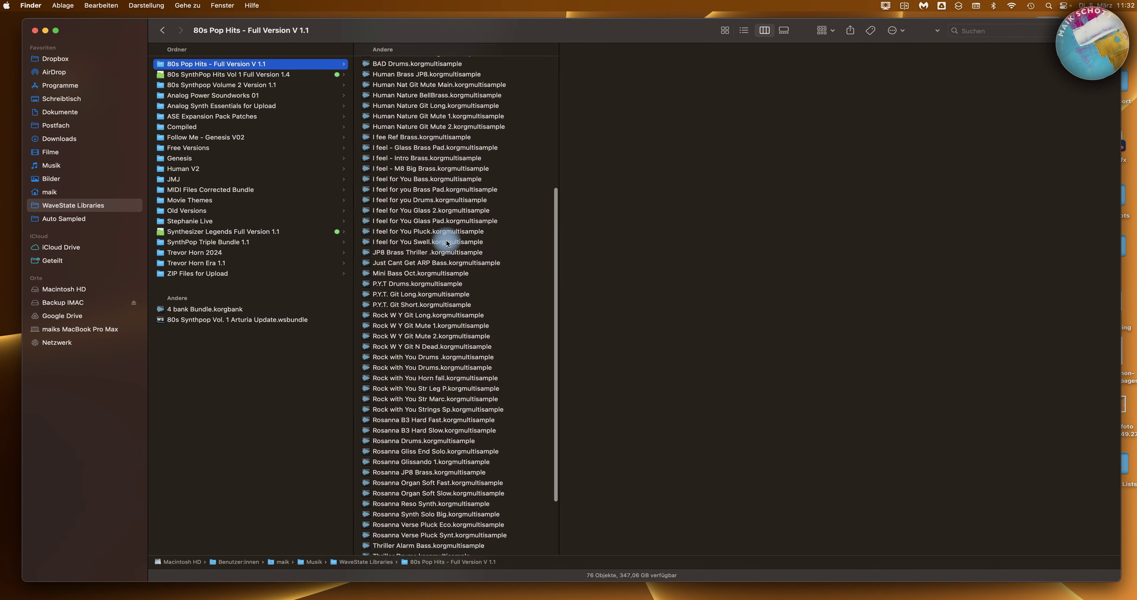
scroll(447, 243, up, 15)
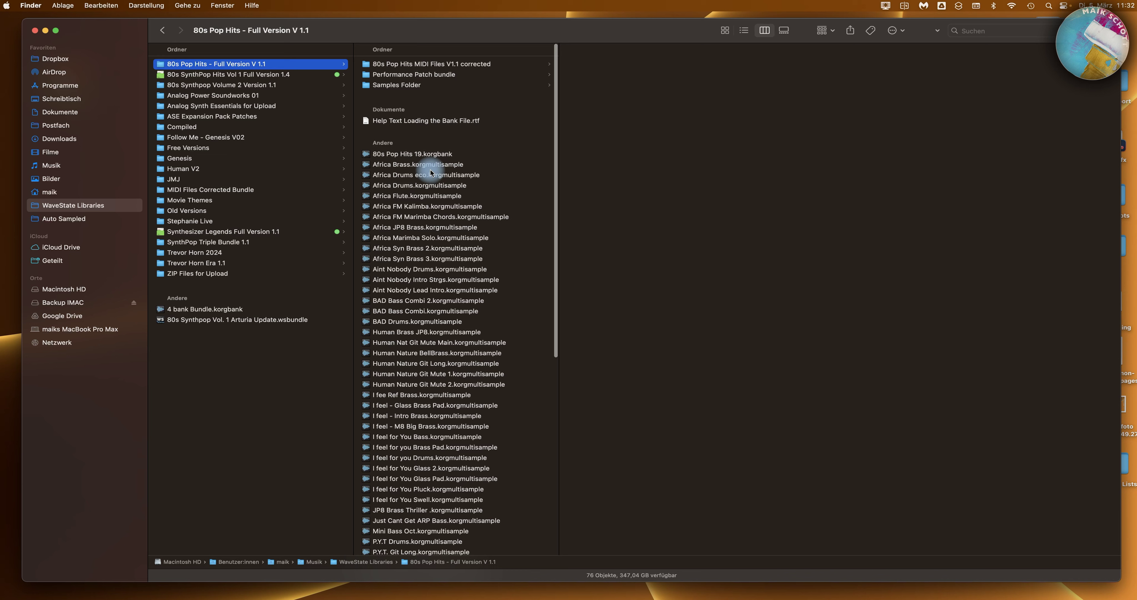
click(412, 154)
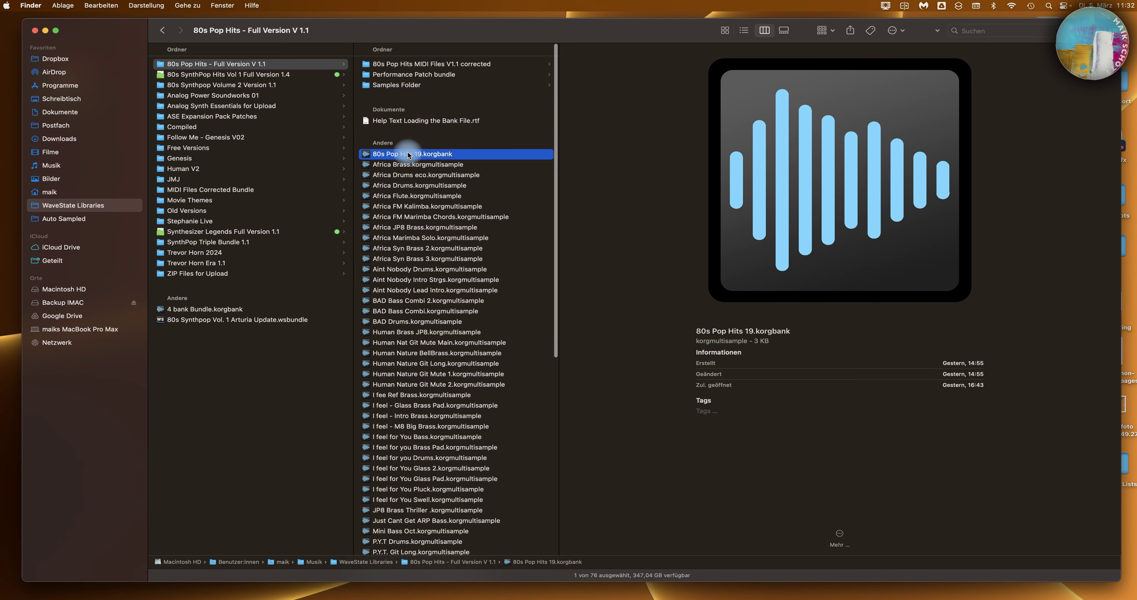
double_click(432, 154)
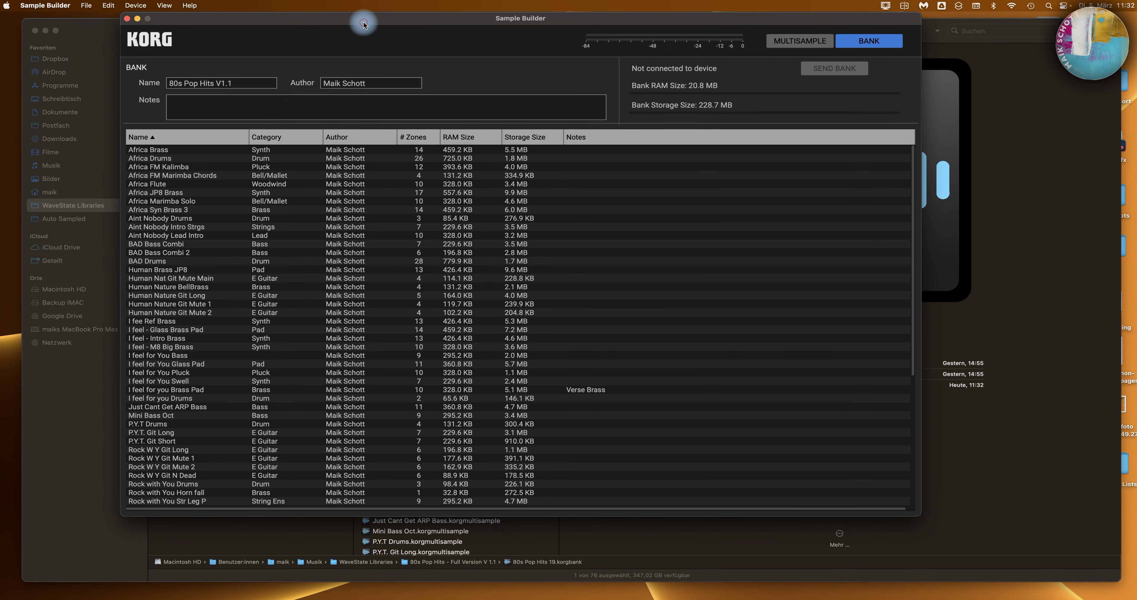
drag(363, 24, 249, 28)
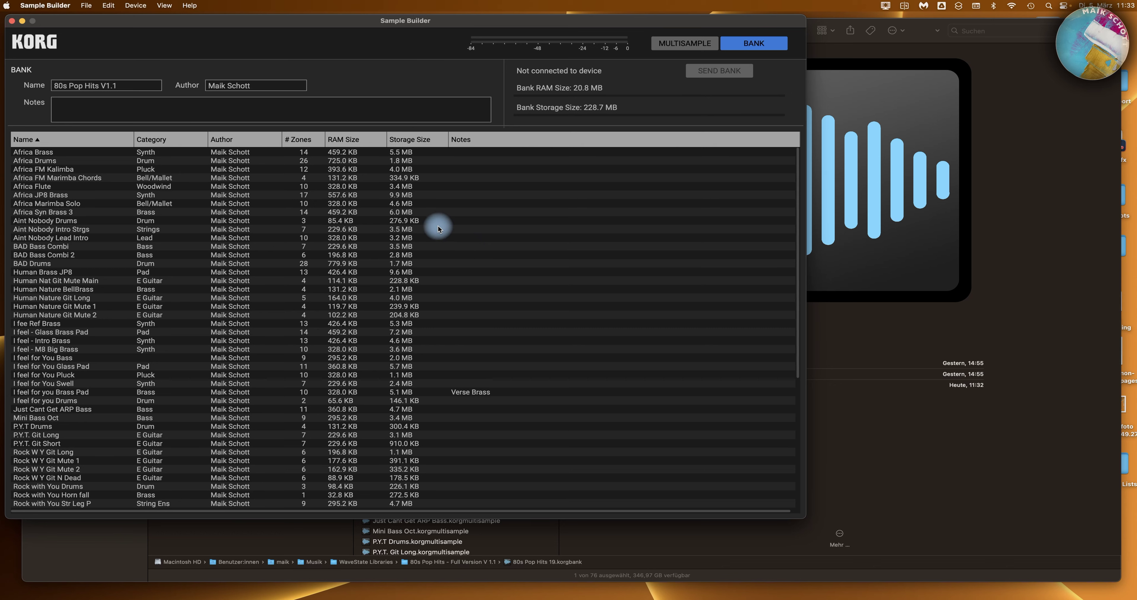
Step: Start adding multisamples to the bank and go to the 80s SynthPop Hits Vol 1 Full Version 1.4 folder in WaveState Libraries
click(86, 5)
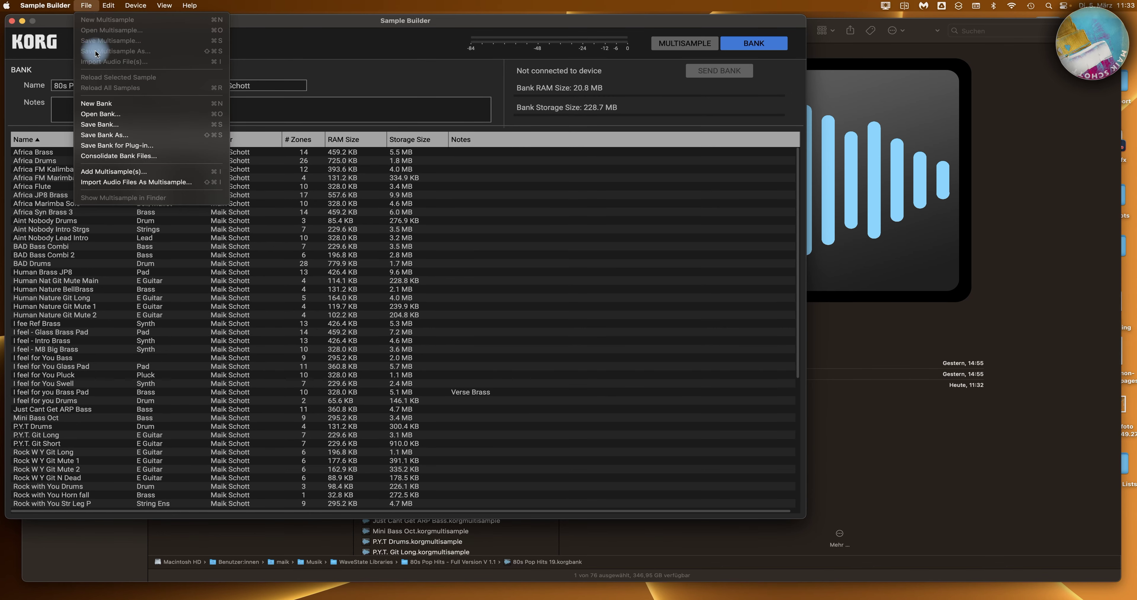
click(146, 172)
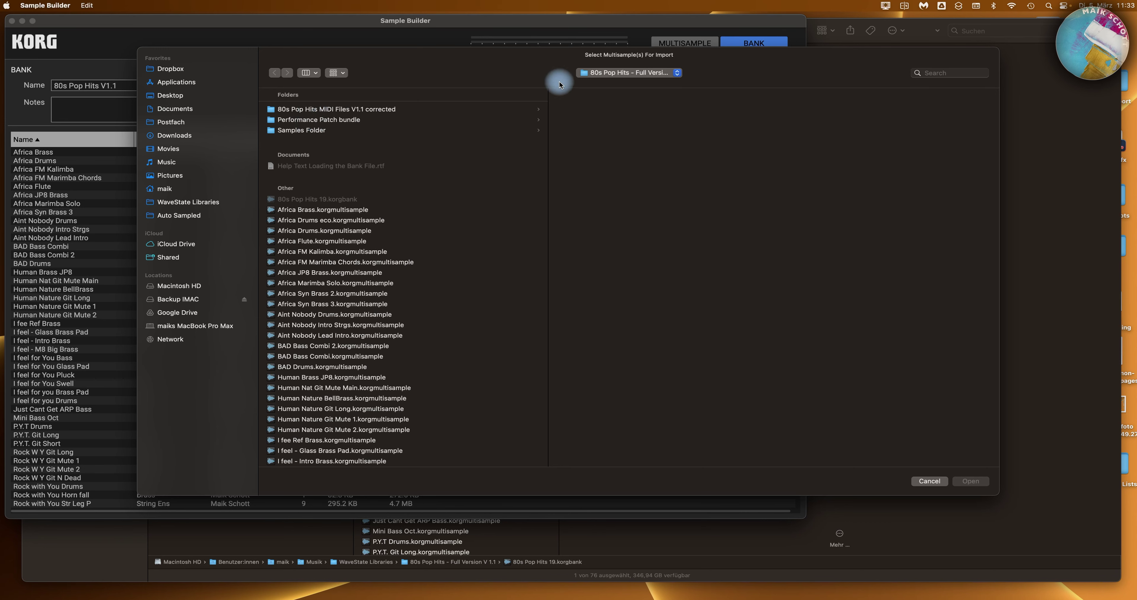
click(594, 73)
click(595, 85)
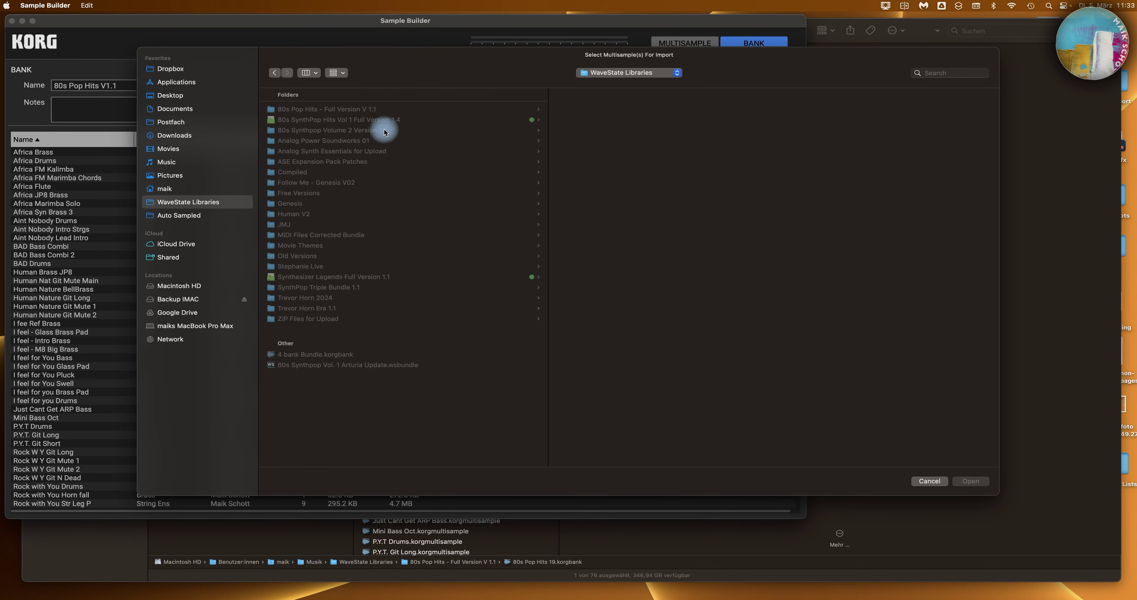
click(335, 120)
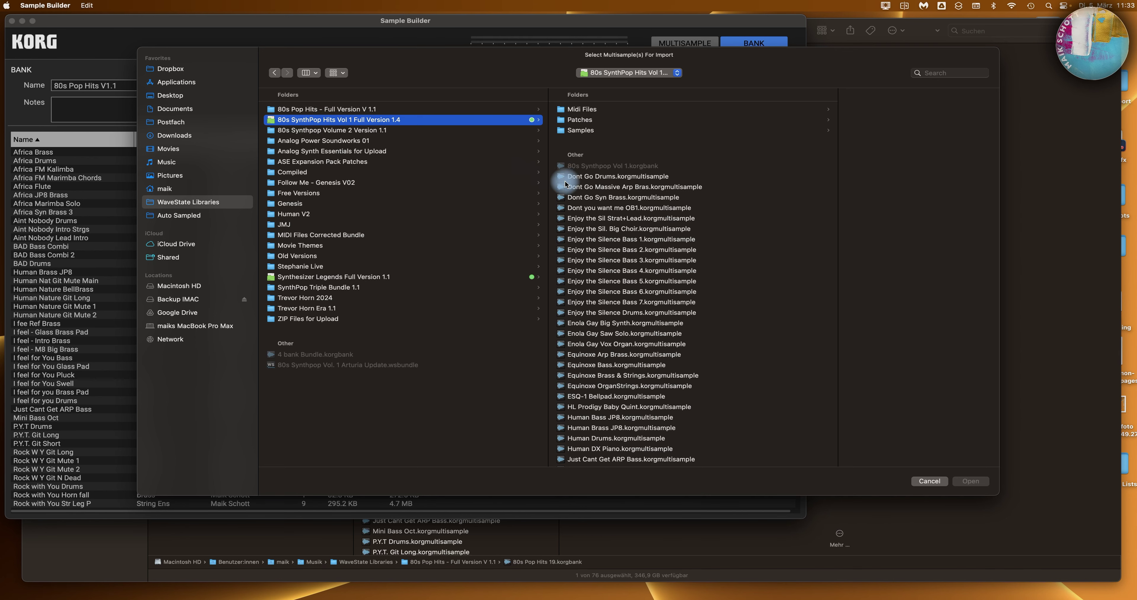
scroll(596, 187, up, 1)
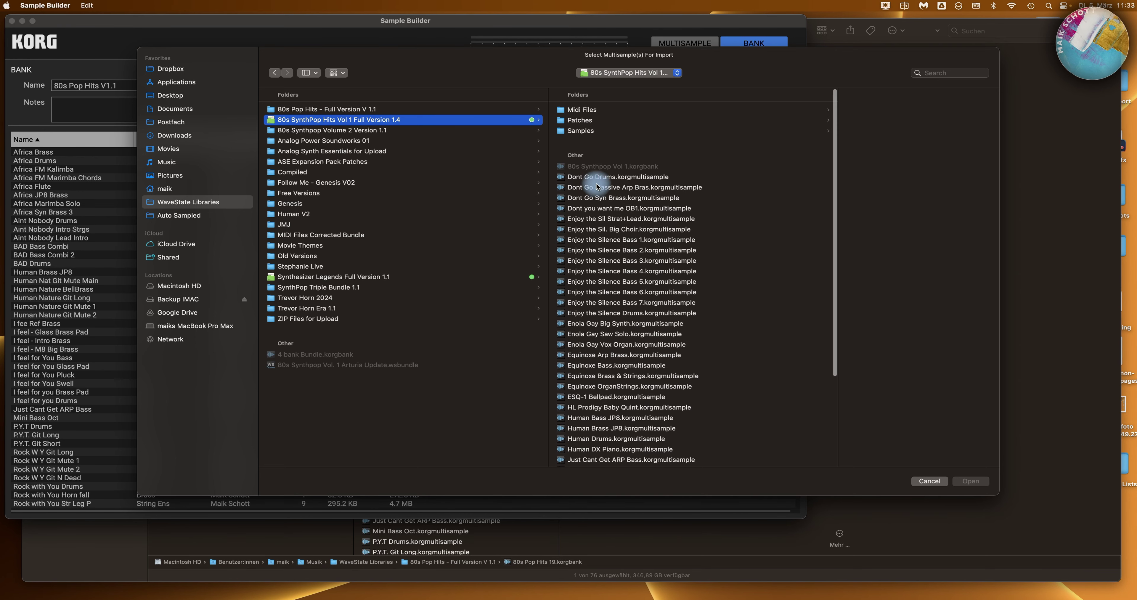
Step: Select all multisample files in the 80s SynthPop Hits Vol 1 folder, from Dont Go Drums to What is Love Solo, and import them
click(620, 178)
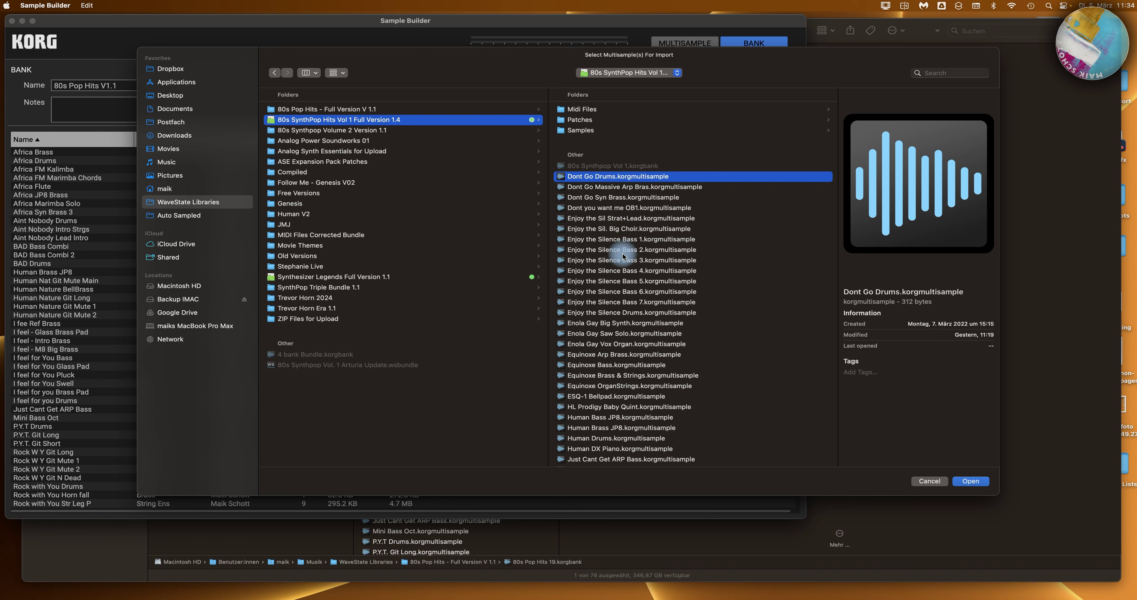
scroll(623, 256, down, 6)
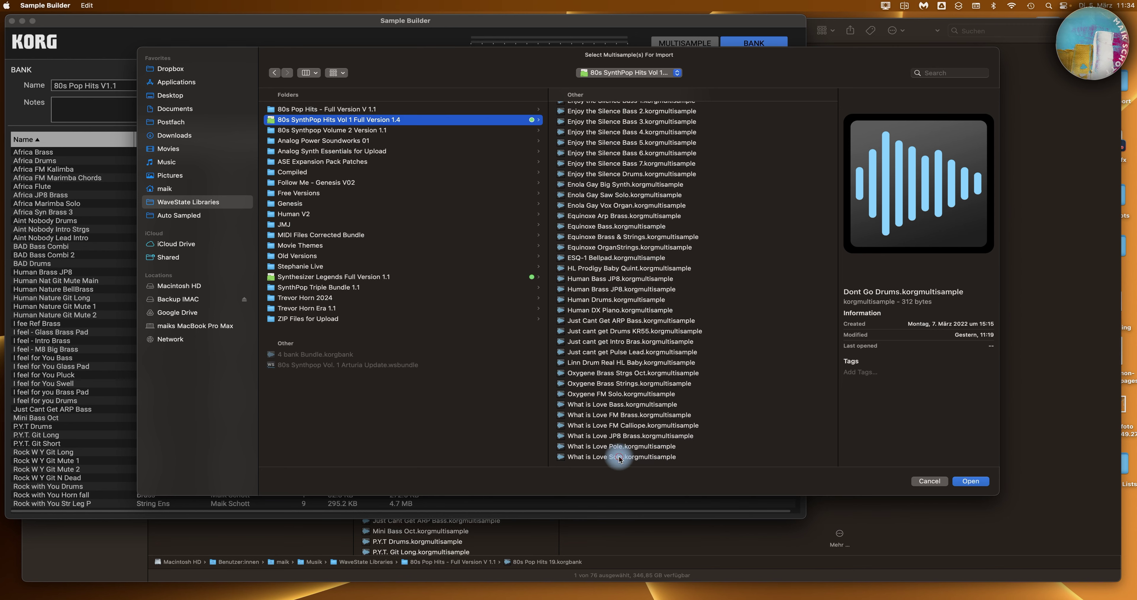
key(super+a)
scroll(643, 329, up, 10)
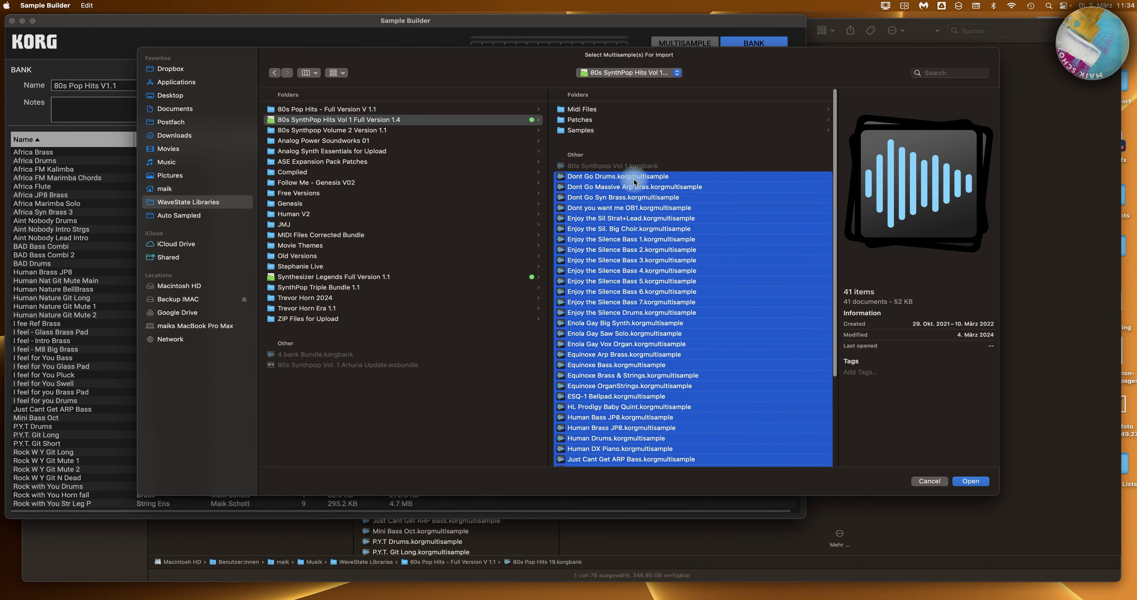
scroll(649, 289, down, 5)
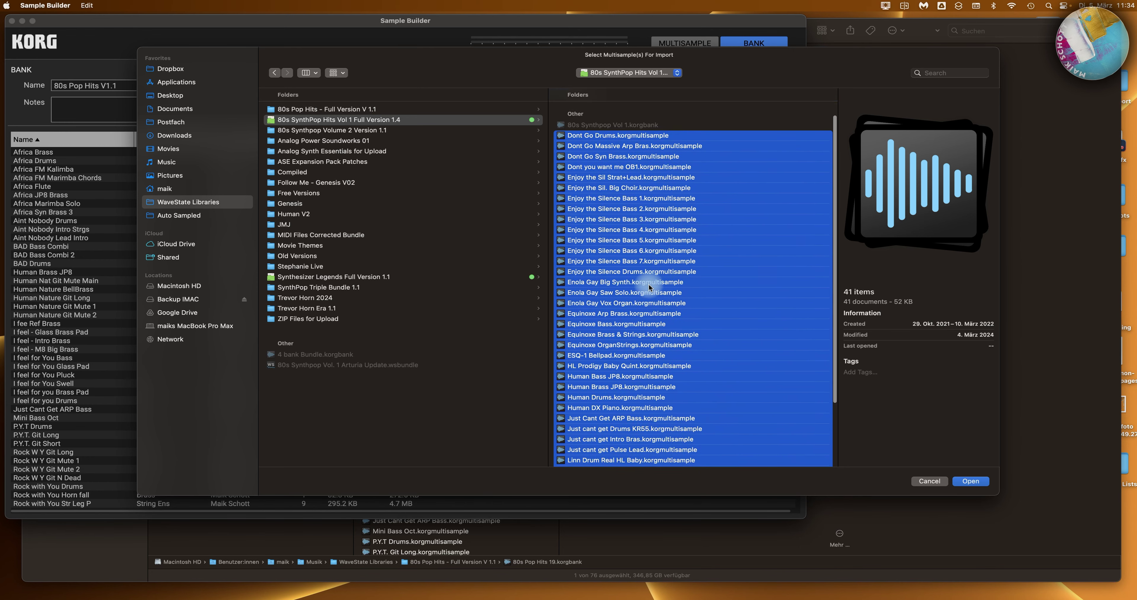
click(970, 481)
Step: Start another multisample import into the bank and go to the 80s Synthpop Volume 2 Version 1.1 folder
scroll(358, 392, down, 10)
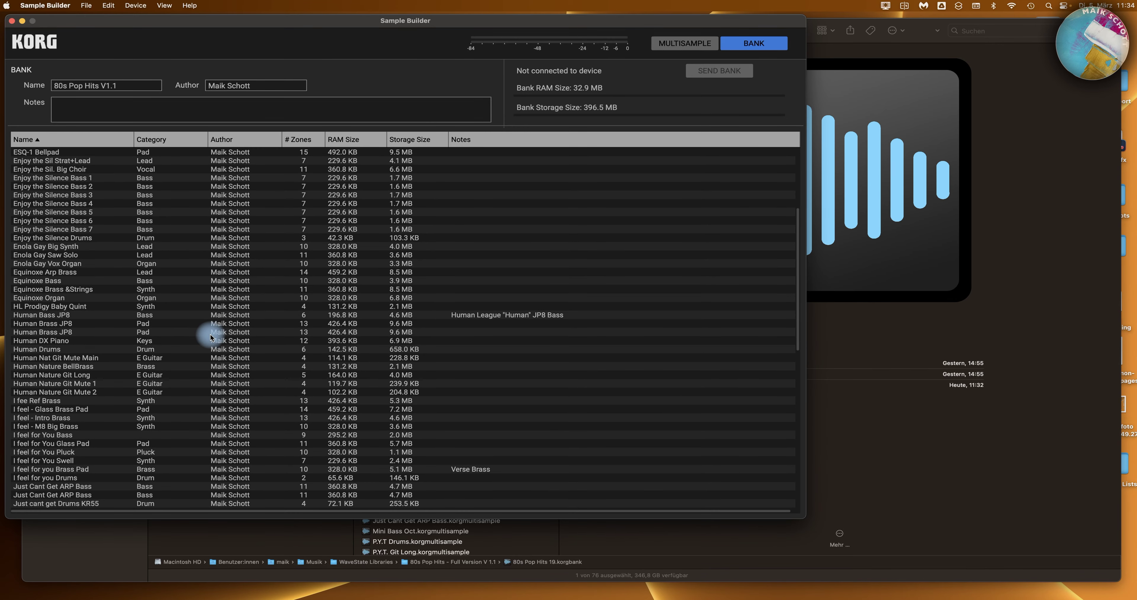
scroll(207, 332, down, 15)
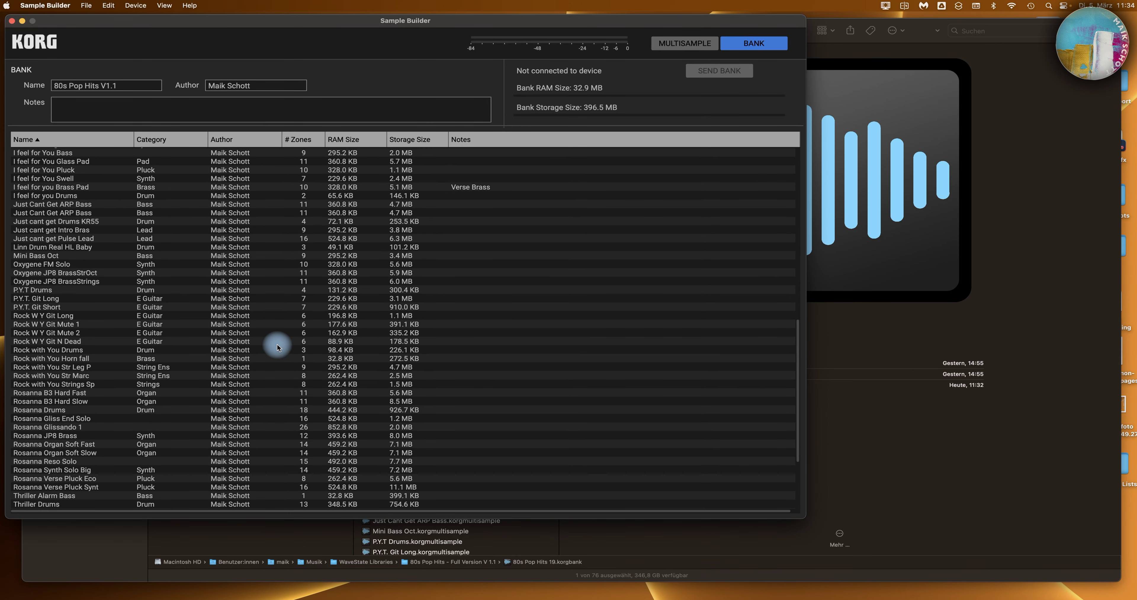
scroll(277, 343, down, 6)
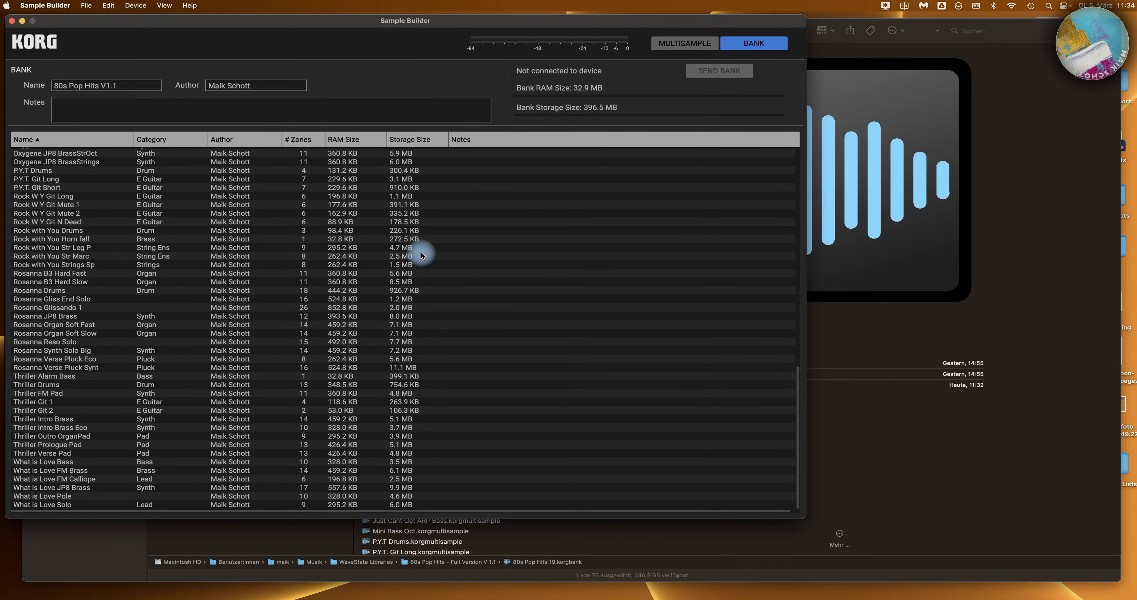
click(87, 6)
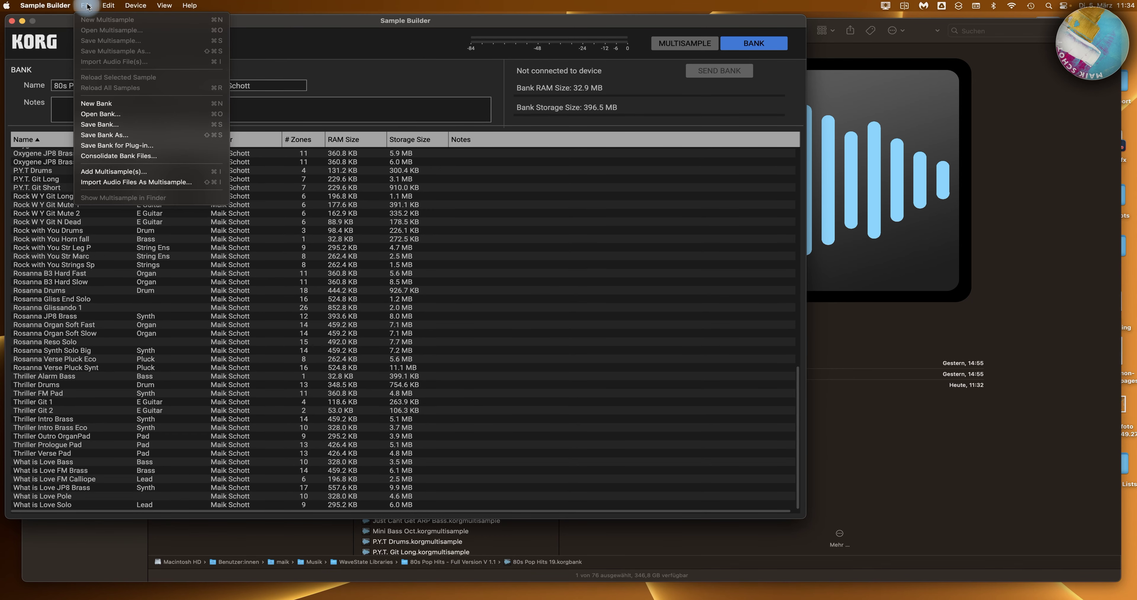
click(126, 172)
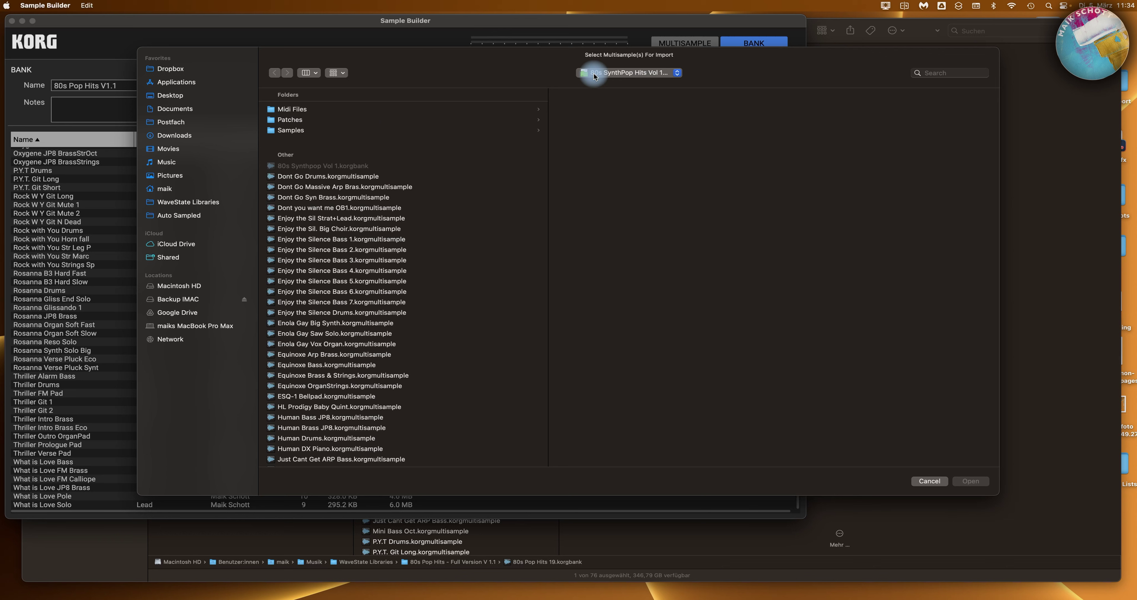
click(595, 77)
click(618, 85)
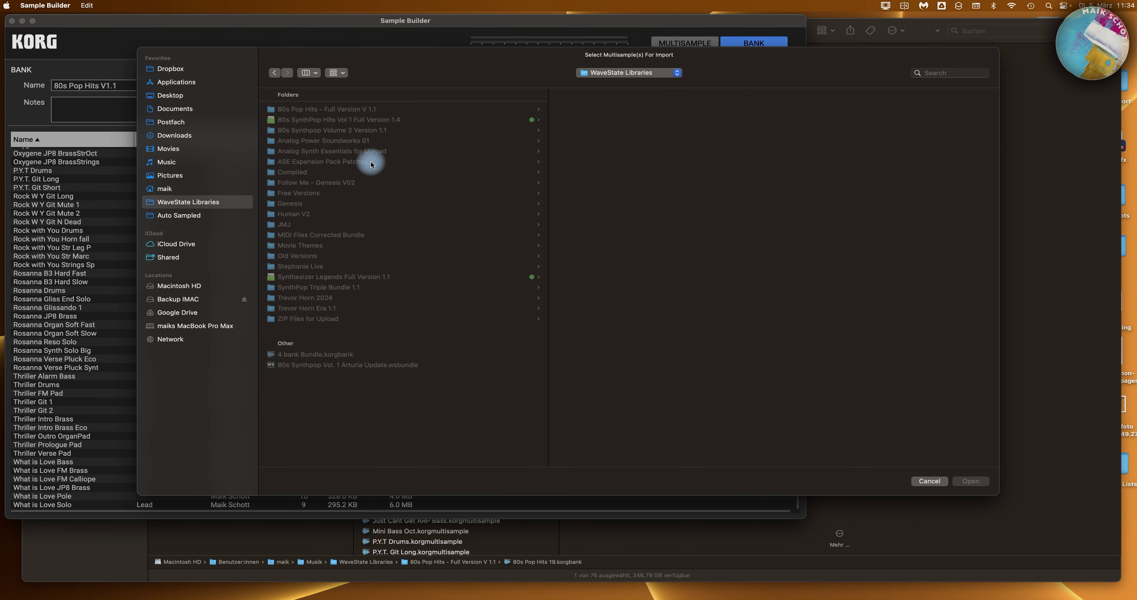
click(320, 133)
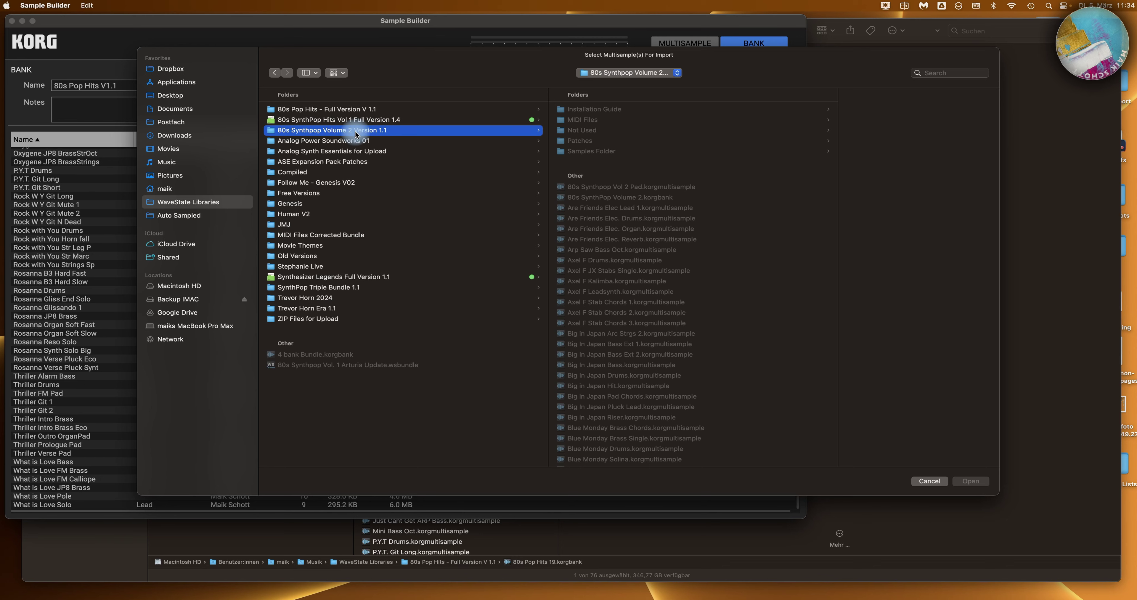
Step: Import all multisamples from 80s Synthpop Vol 2 Pad through Talking Loud Drums into the bank
click(601, 189)
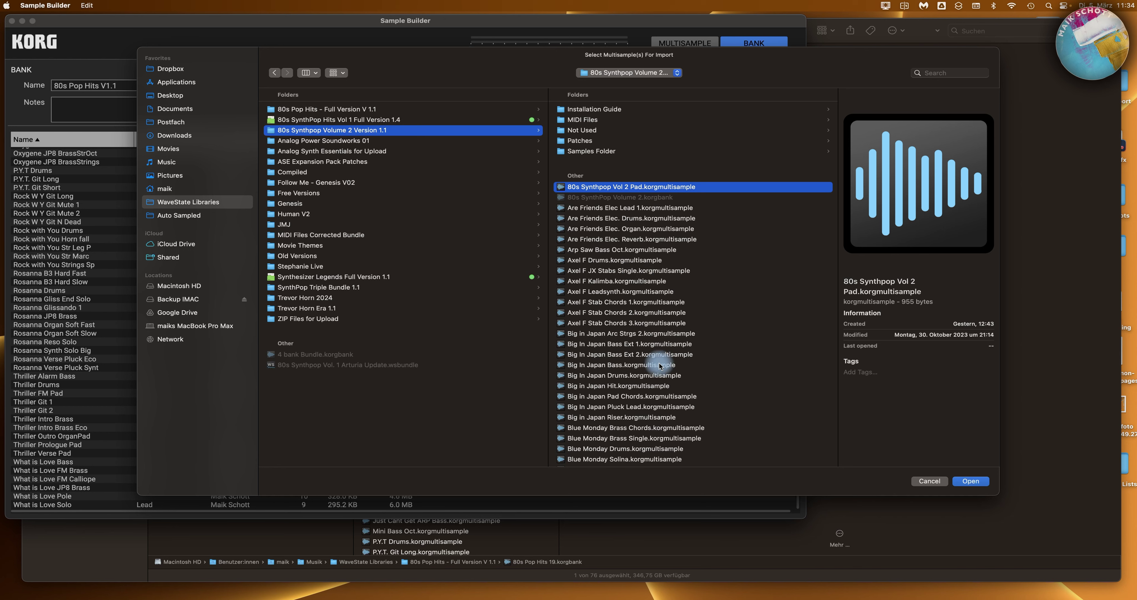
scroll(658, 365, down, 8)
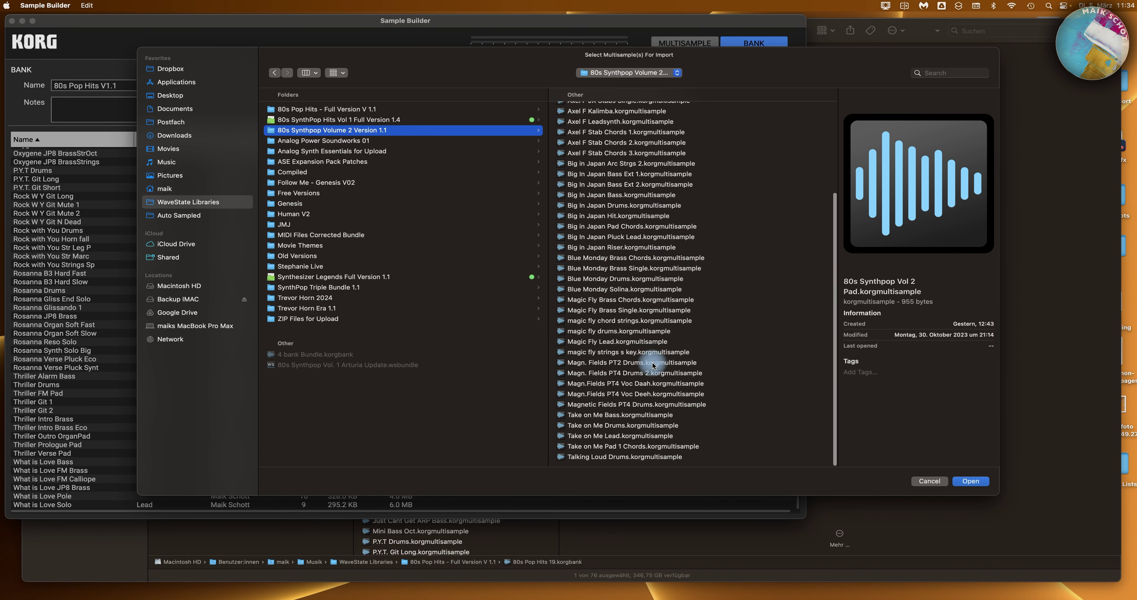
shift+click(631, 458)
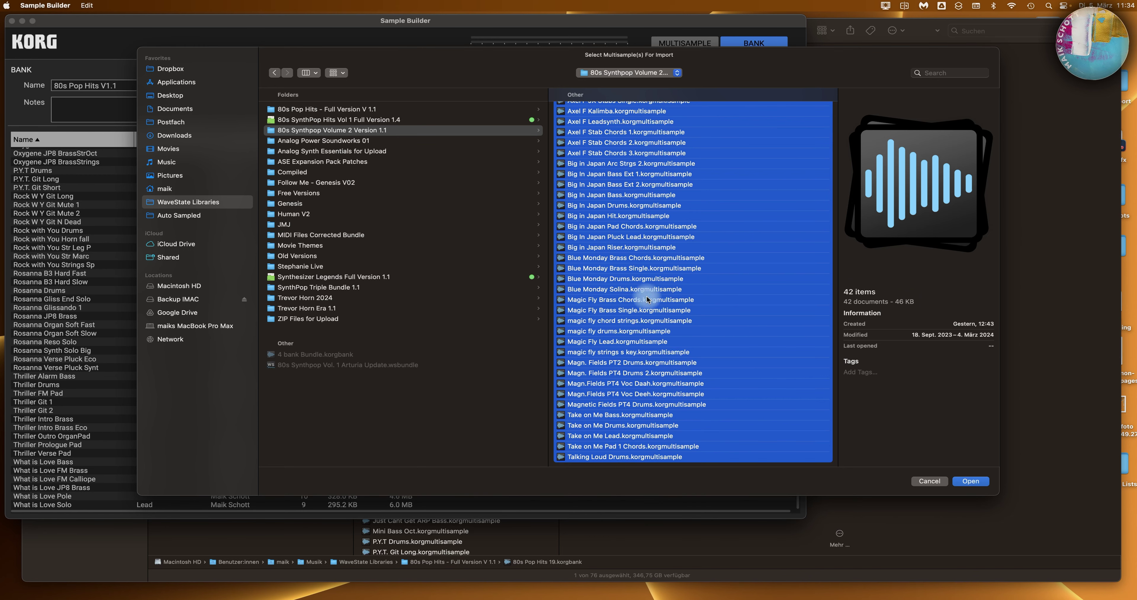
click(964, 480)
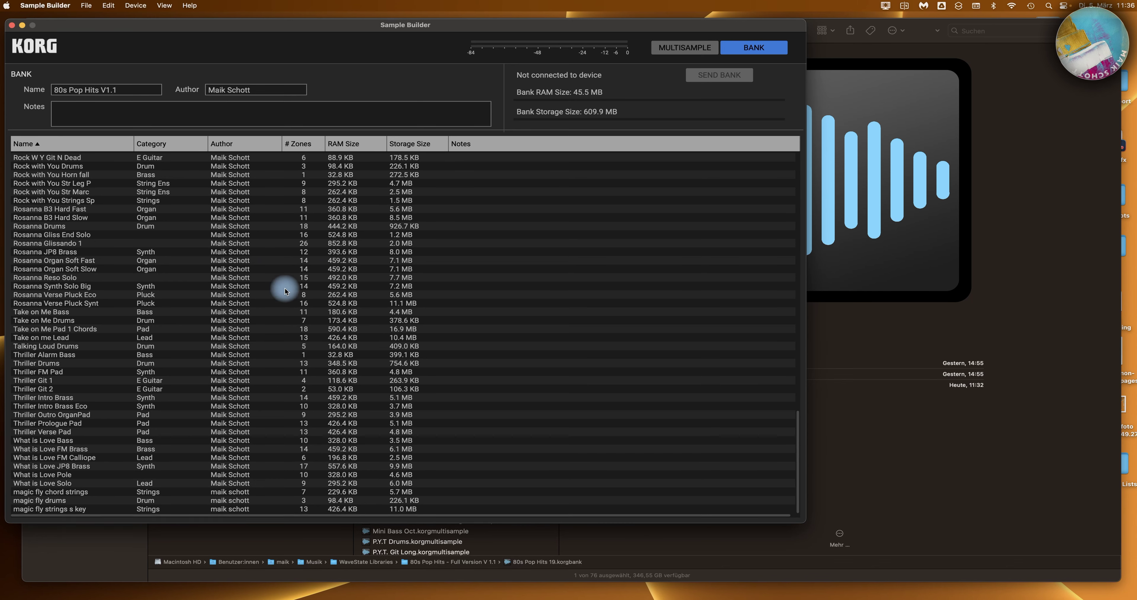
Step: Save the combined bank under the file name Custom Bundle 1 in the WaveState Libraries folder
click(87, 5)
click(111, 135)
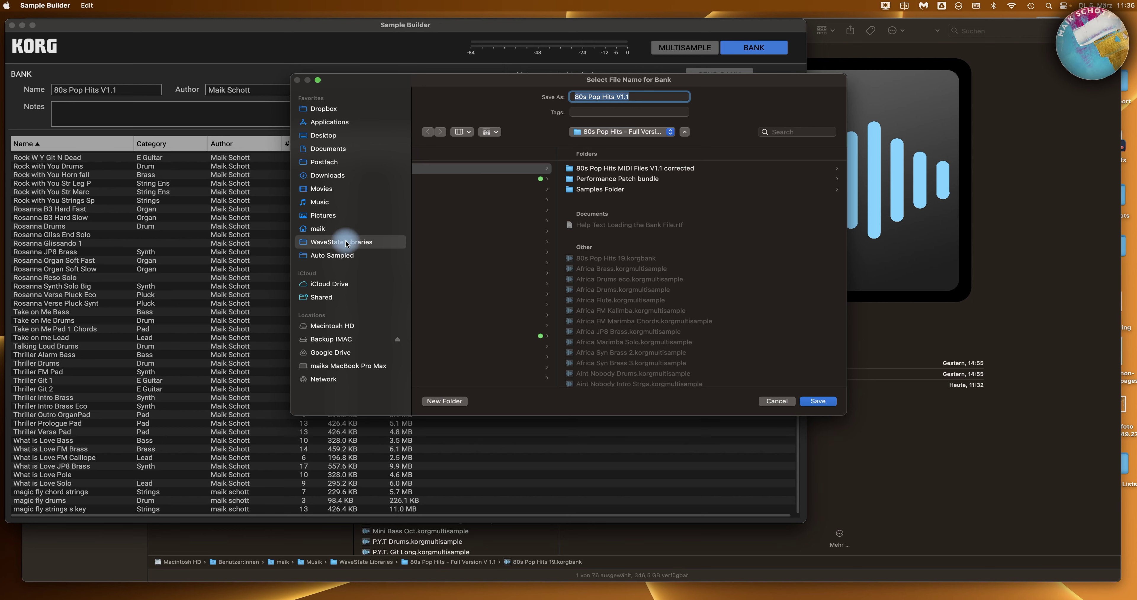
click(346, 244)
click(640, 96)
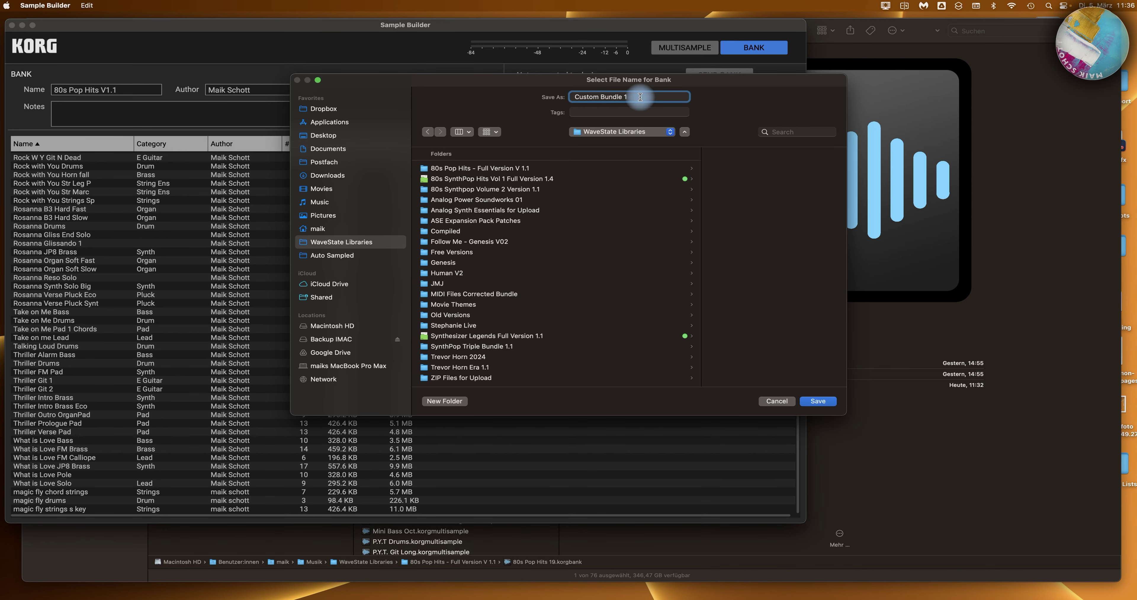
key(Return)
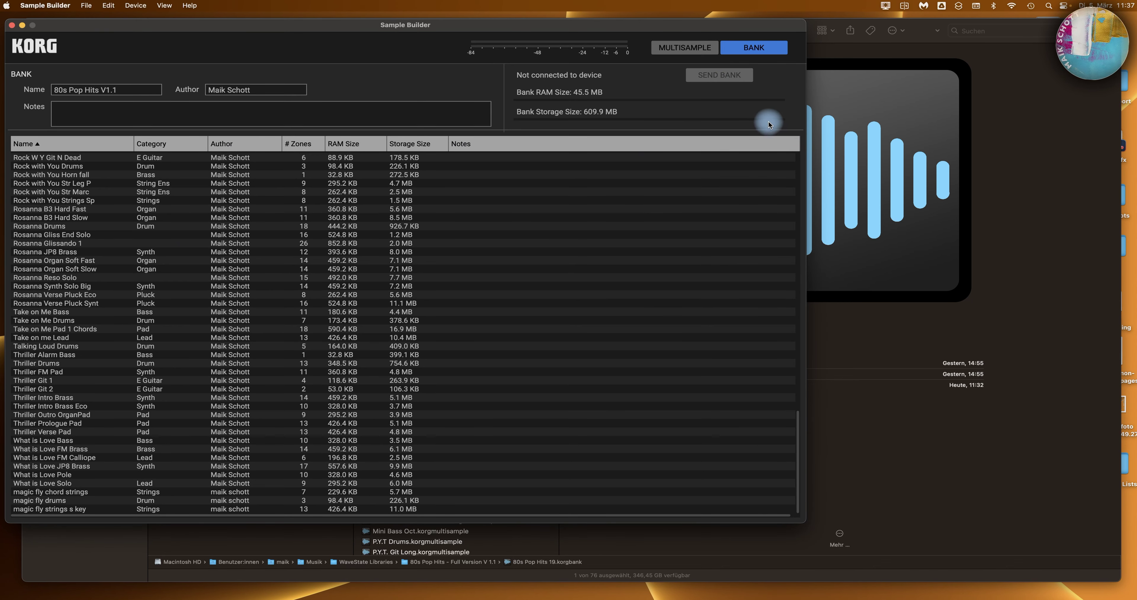
click(87, 5)
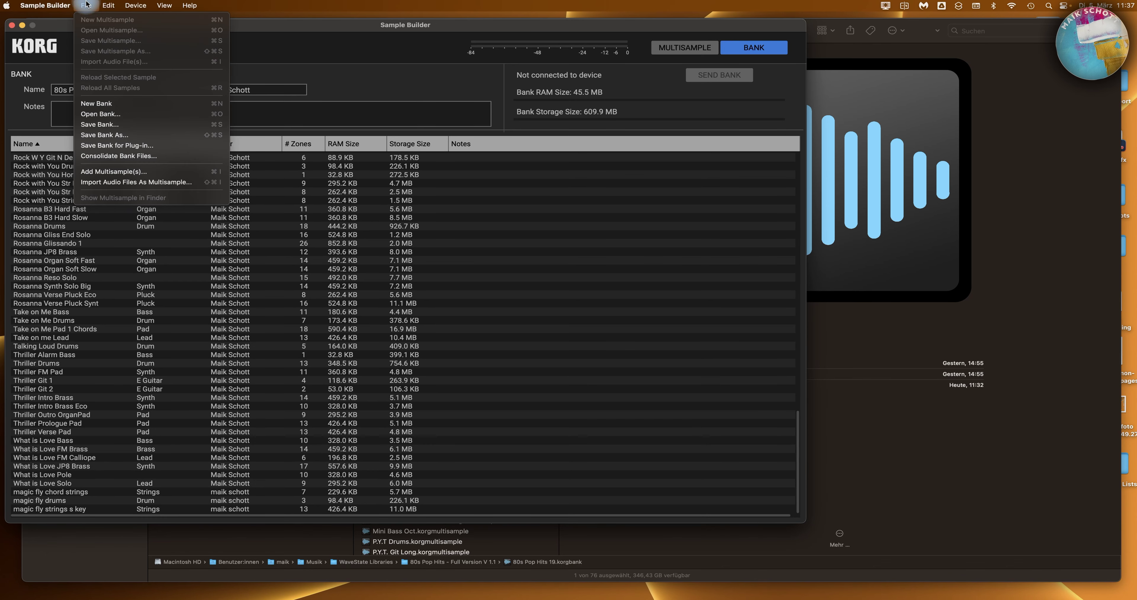
click(145, 148)
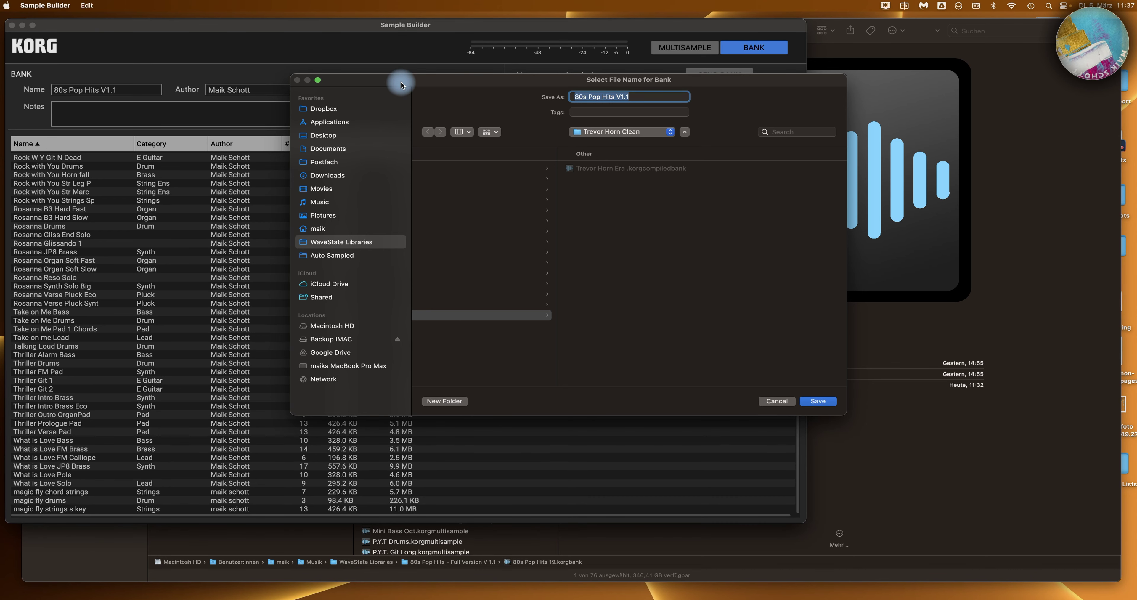
drag(401, 84, 284, 59)
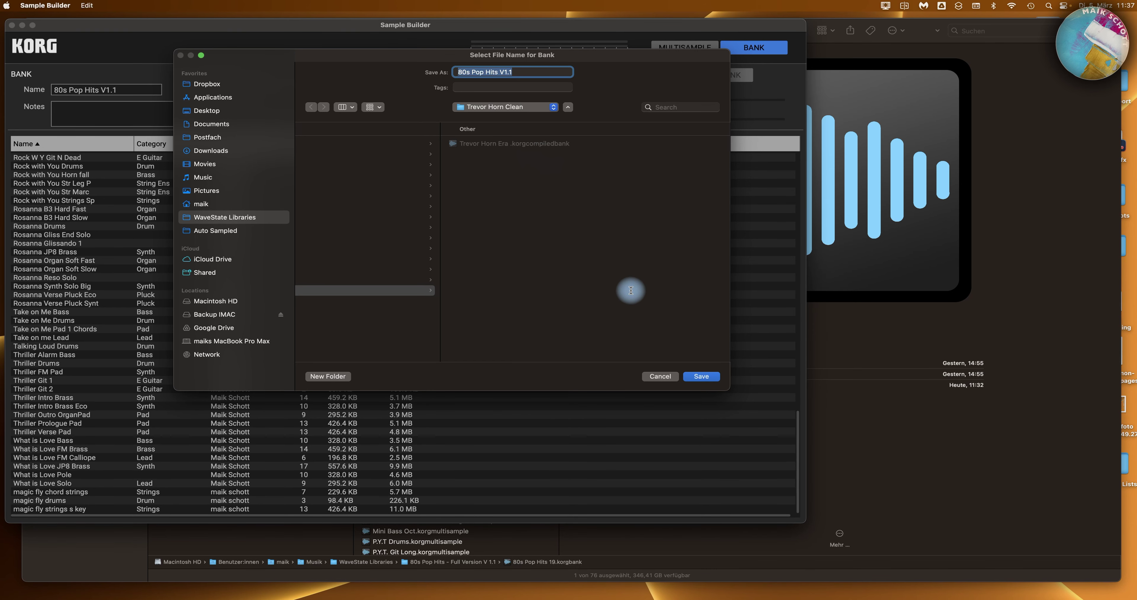
click(658, 377)
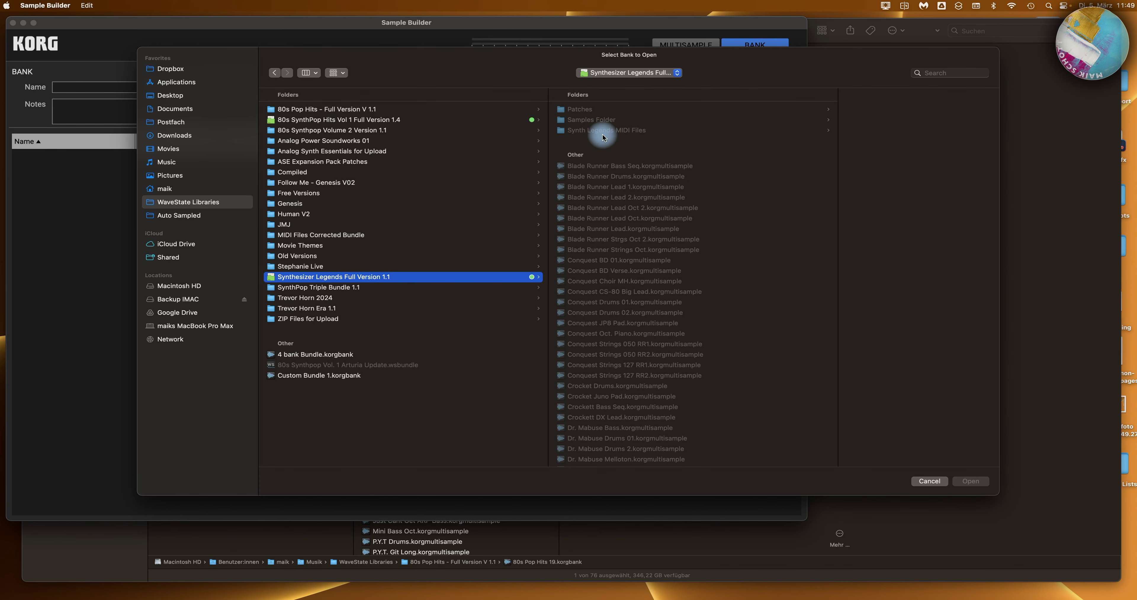
Step: Open Synthesizer Legends 1.1.korgbank from the Synthesizer Legends Full Version 1.1 folder and look through its multisamples
scroll(633, 222, down, 15)
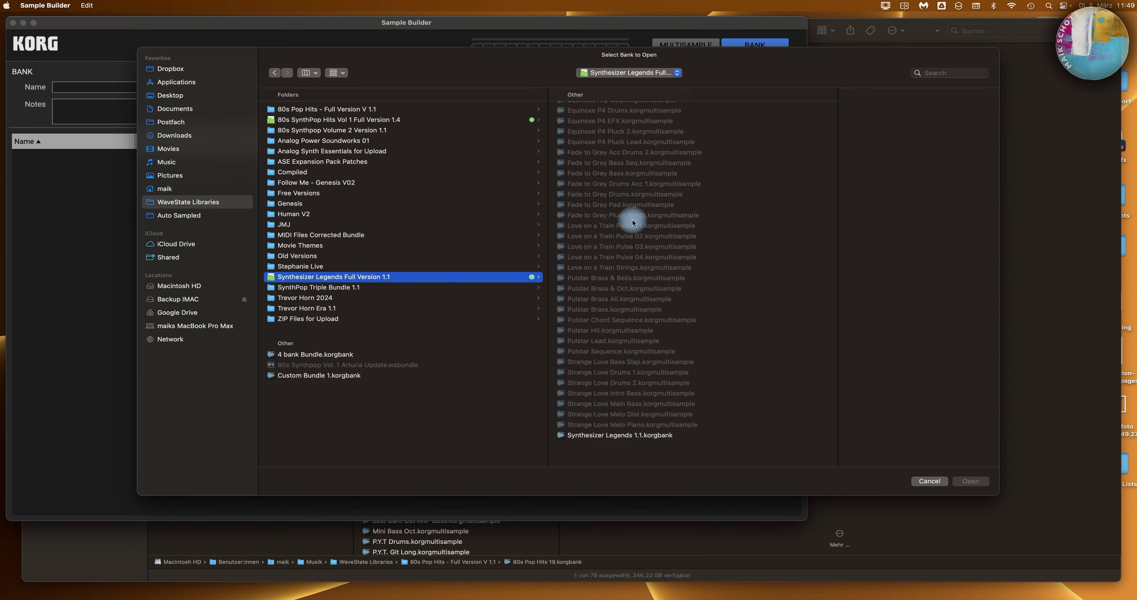
click(619, 457)
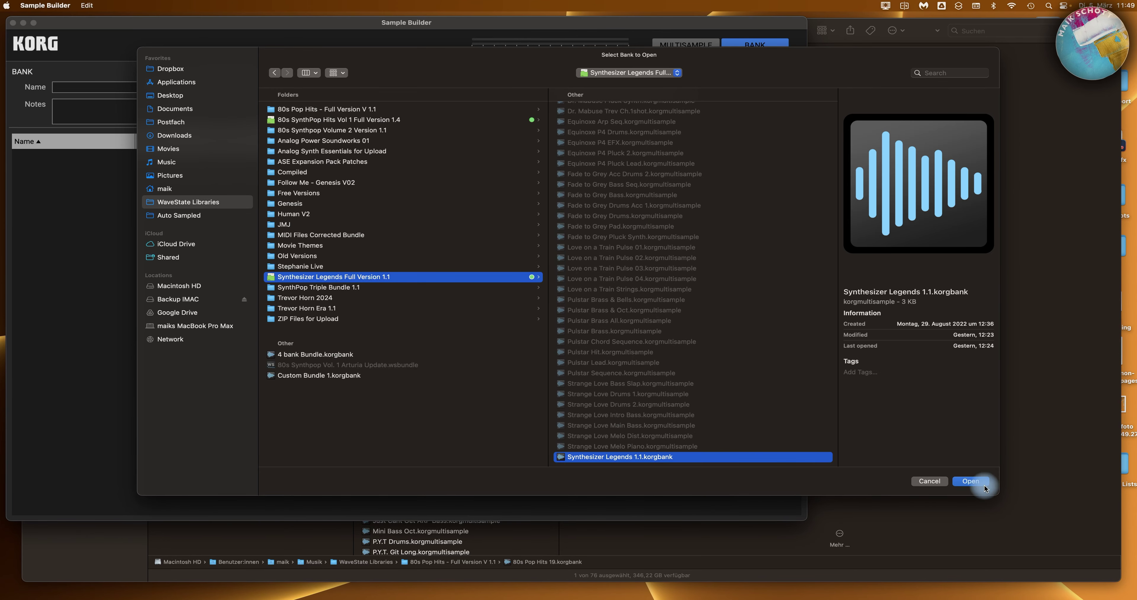
click(974, 482)
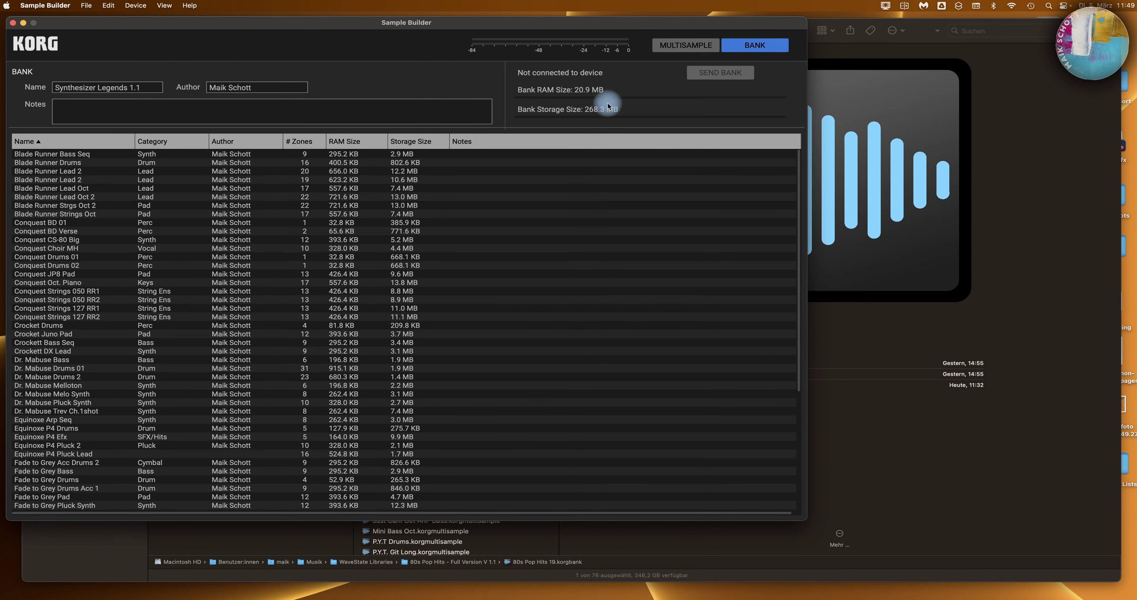
scroll(380, 223, down, 7)
scroll(381, 222, up, 3)
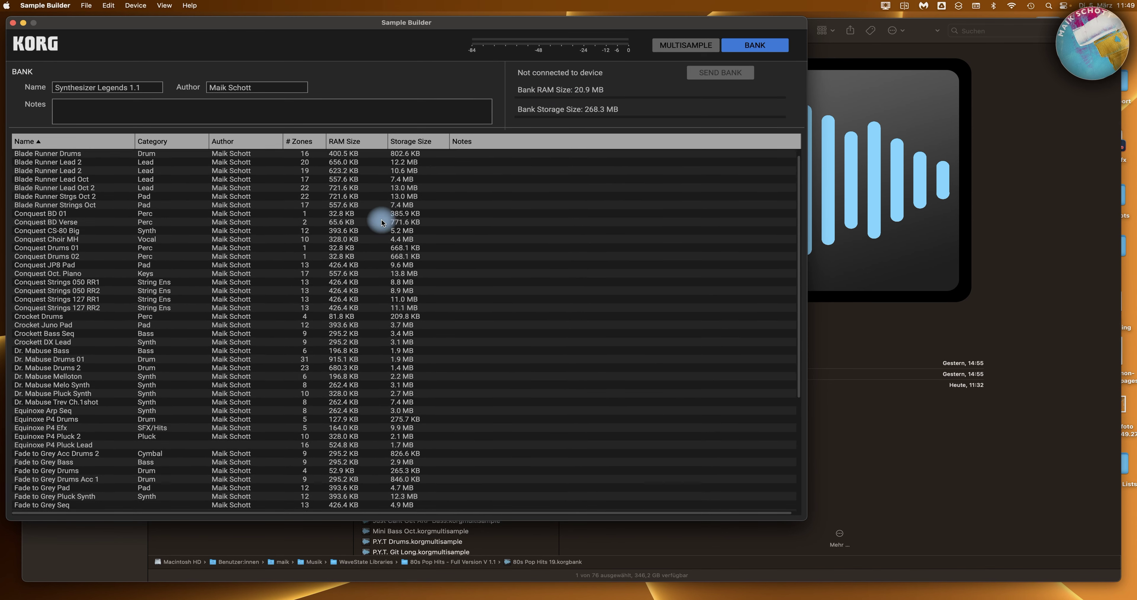
scroll(382, 222, down, 3)
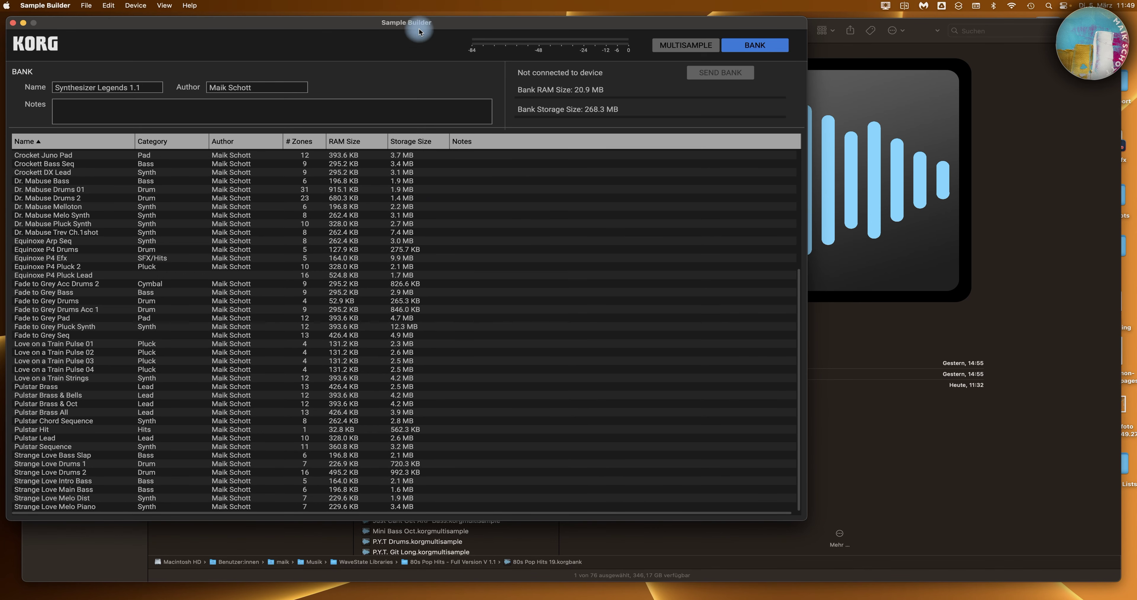
Step: Try to import the four Are Friends Elec multisamples from the 80s Synthpop Volume 2 Version 1.1 folder into the bank
key(super+i)
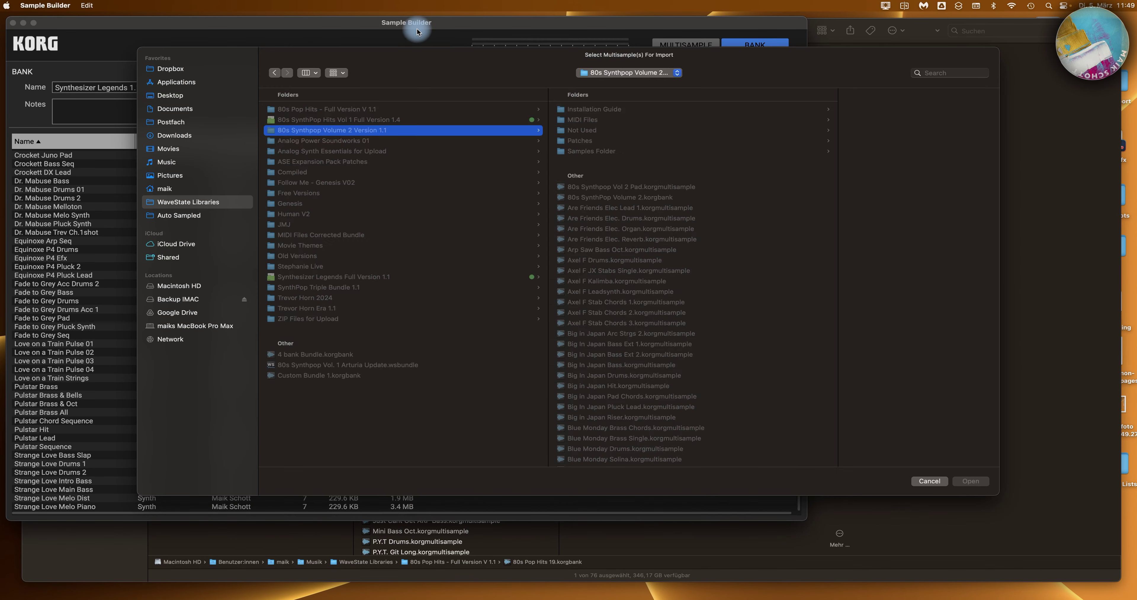
click(929, 481)
click(84, 4)
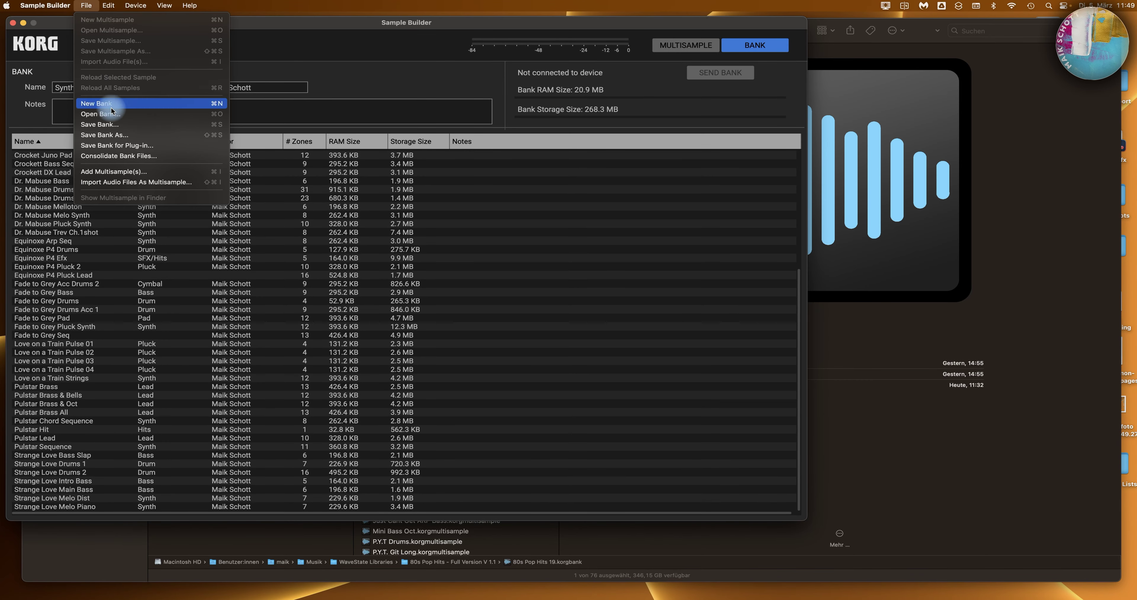
click(124, 172)
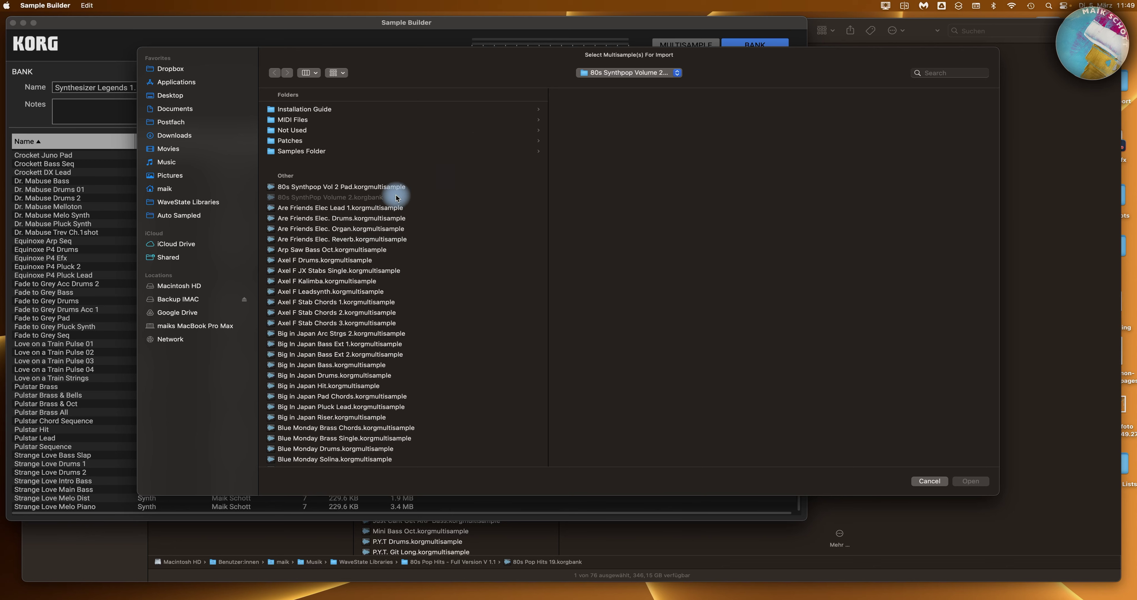
drag(422, 210, 401, 240)
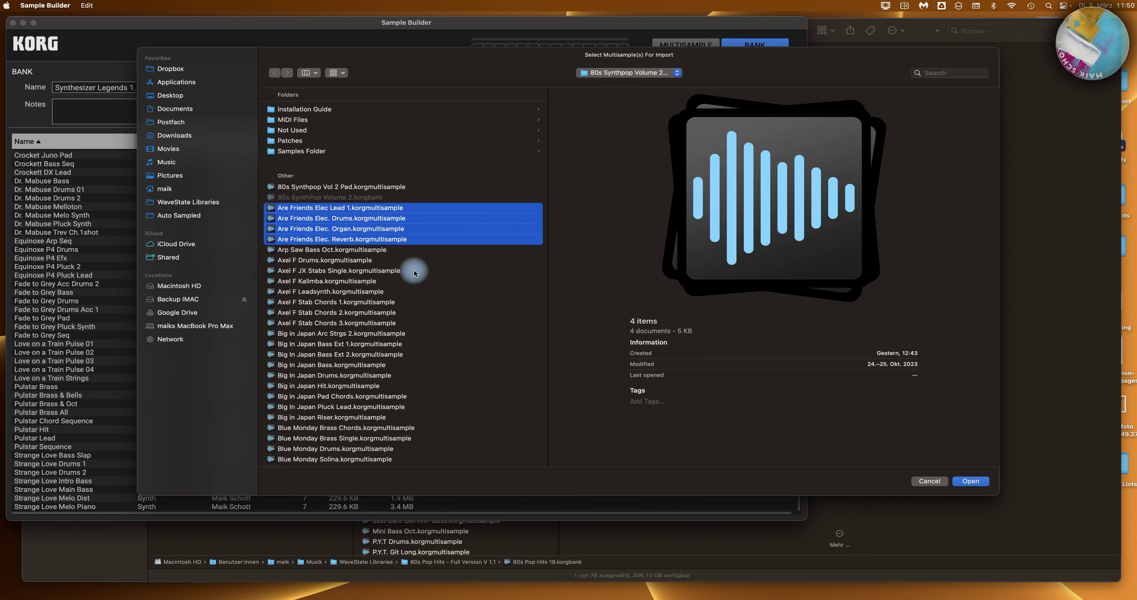
click(971, 480)
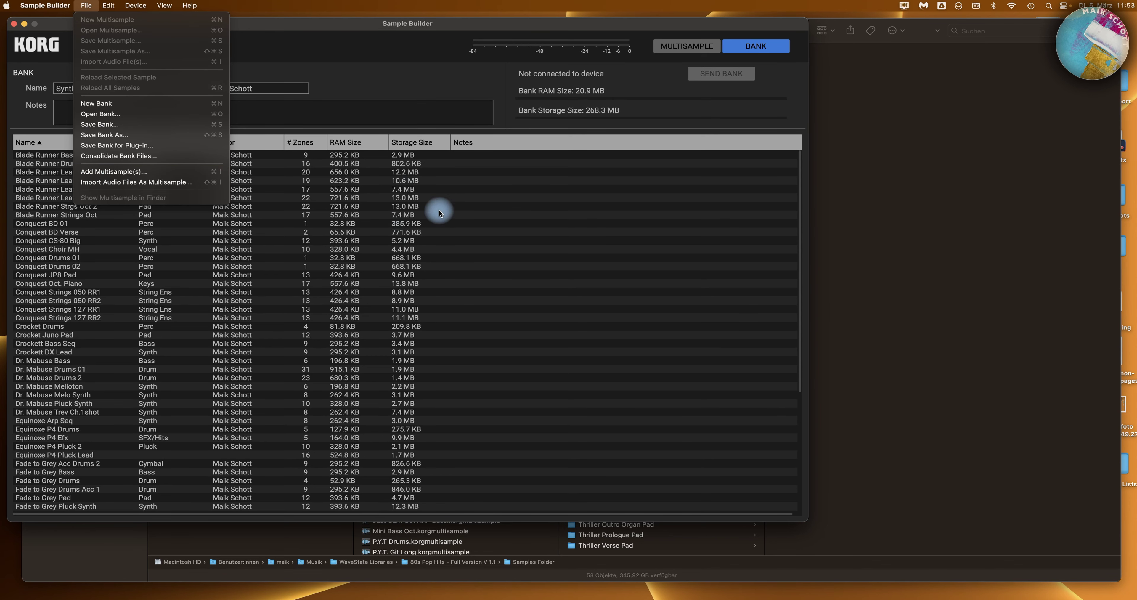
Step: Add all multisamples from Africa Brass through Thriller Verse Pad in the 80s Pop Hits - Full Version V 1.1 folder to the bank
click(159, 171)
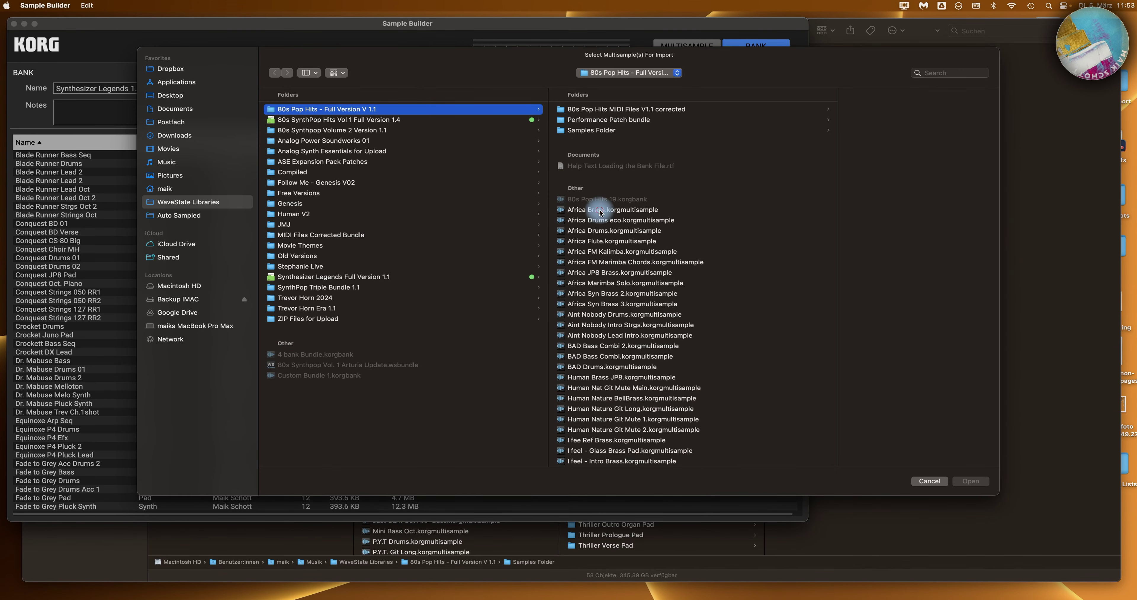
click(600, 211)
scroll(629, 279, down, 2)
scroll(629, 279, up, 2)
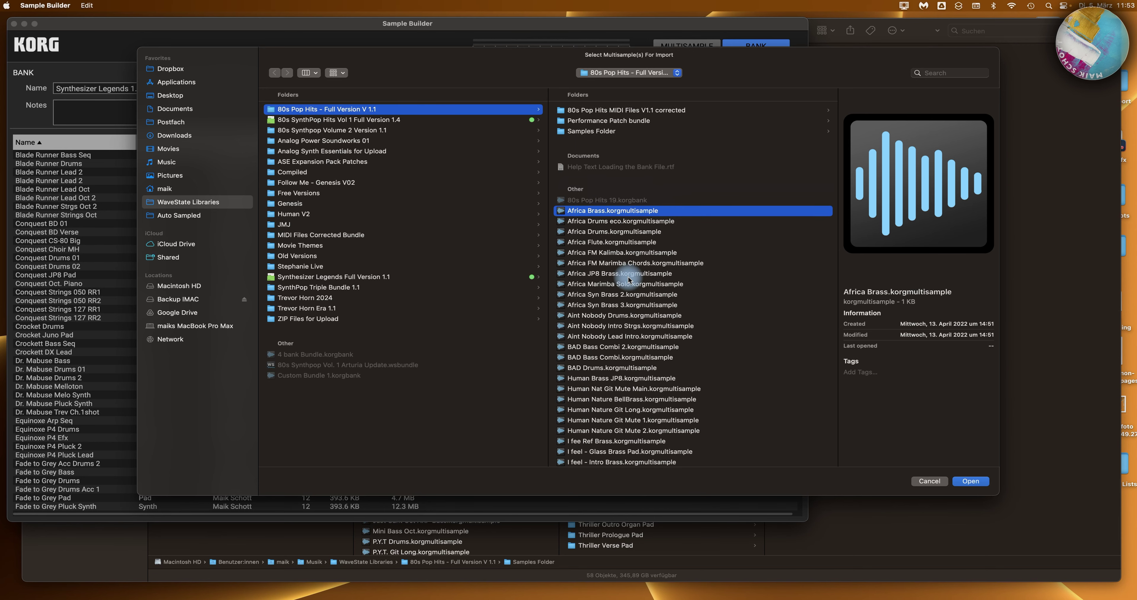
scroll(629, 279, down, 5)
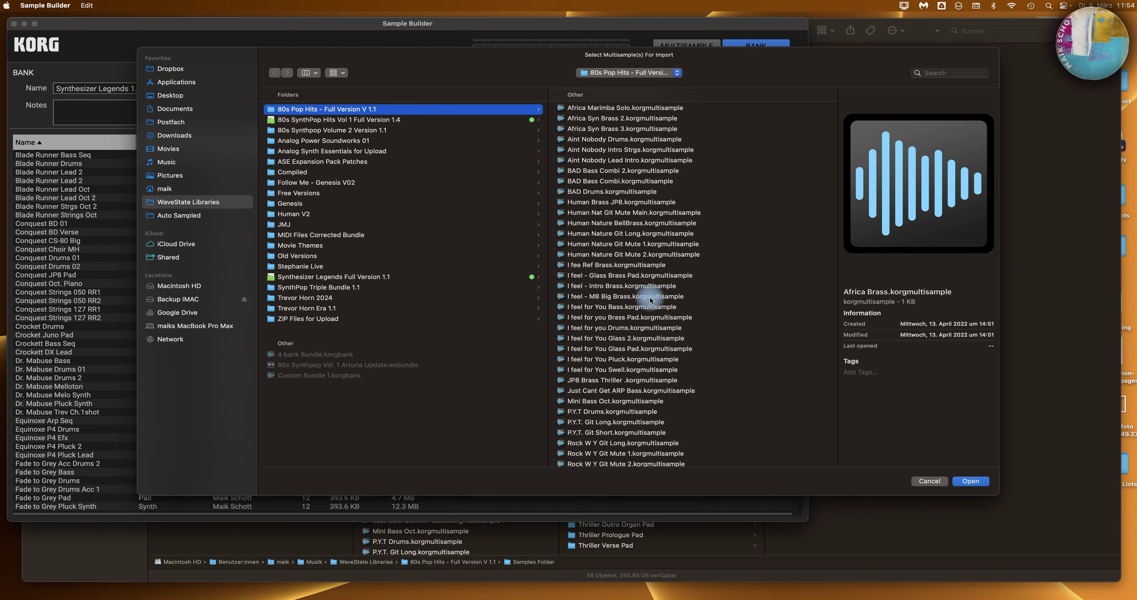
scroll(650, 300, down, 9)
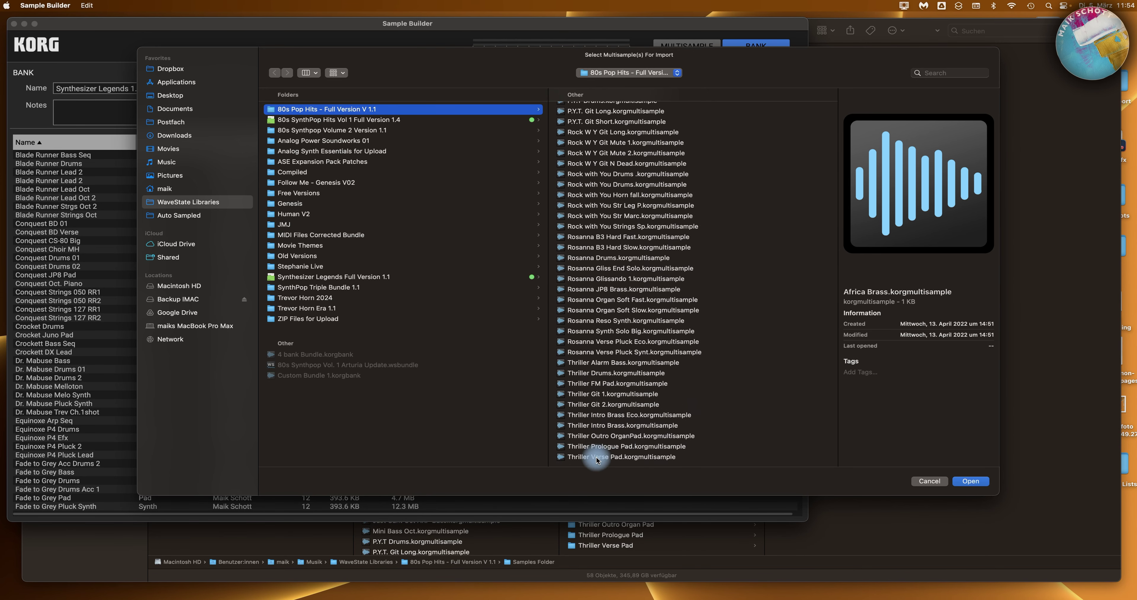
shift+click(597, 456)
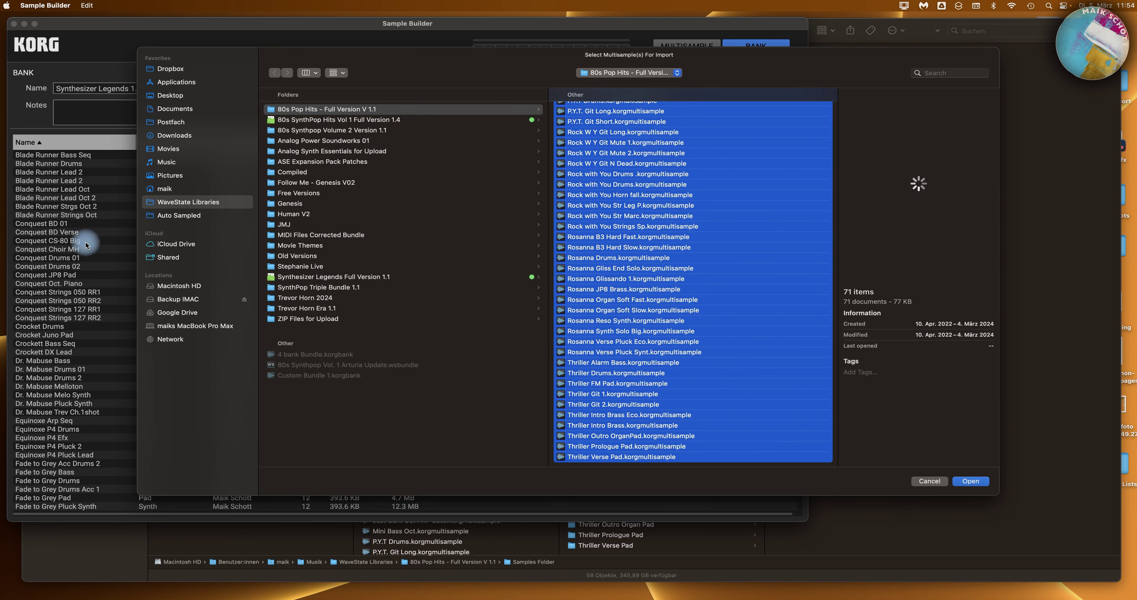
click(971, 481)
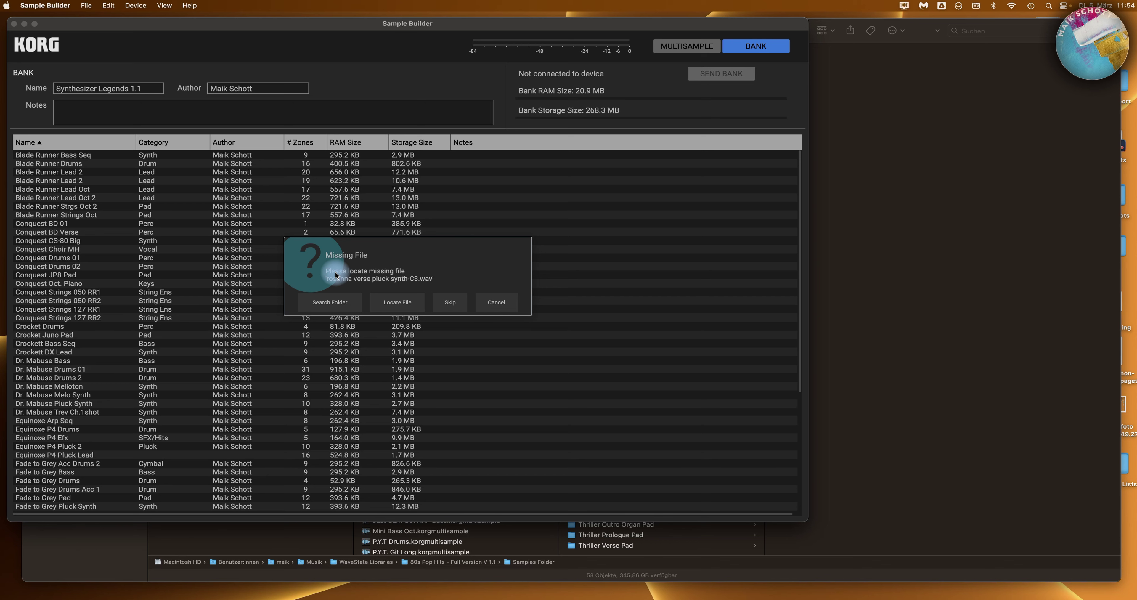
Step: Locate the missing rosanna verse pluck synth-C3.wav by searching the 80s Pop Hits - Full Version V 1.1 folder, and check the bank's multisample list
click(329, 303)
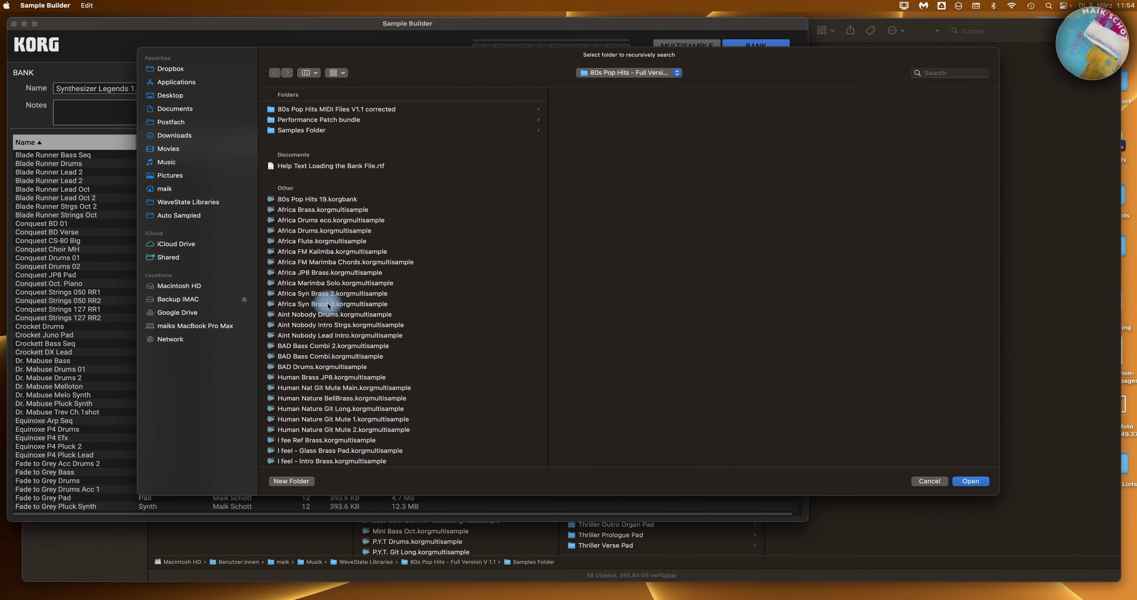
click(606, 74)
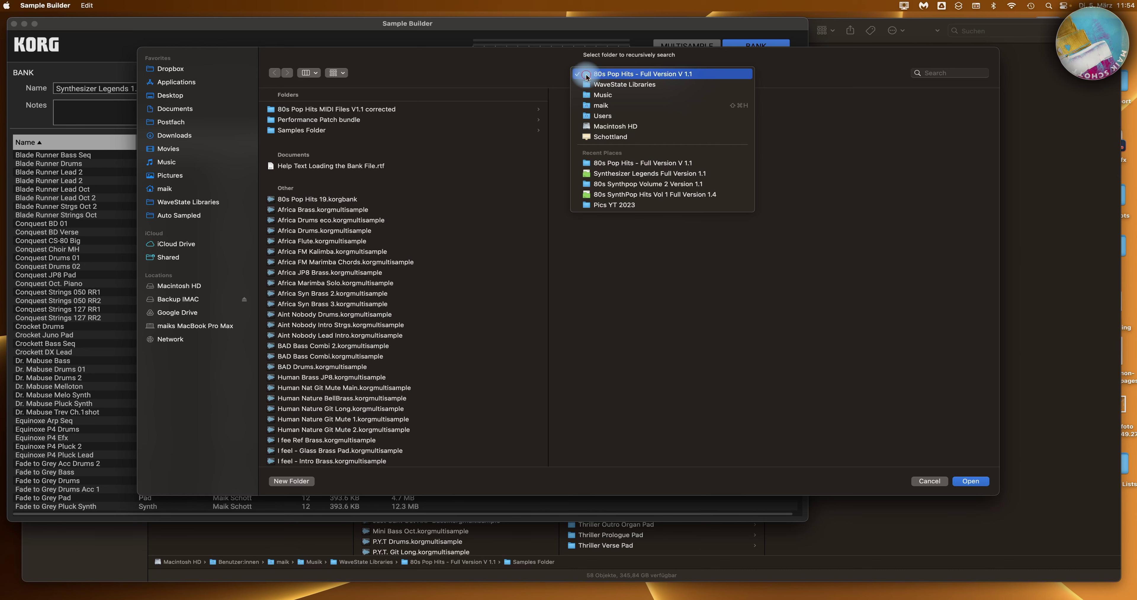
click(587, 75)
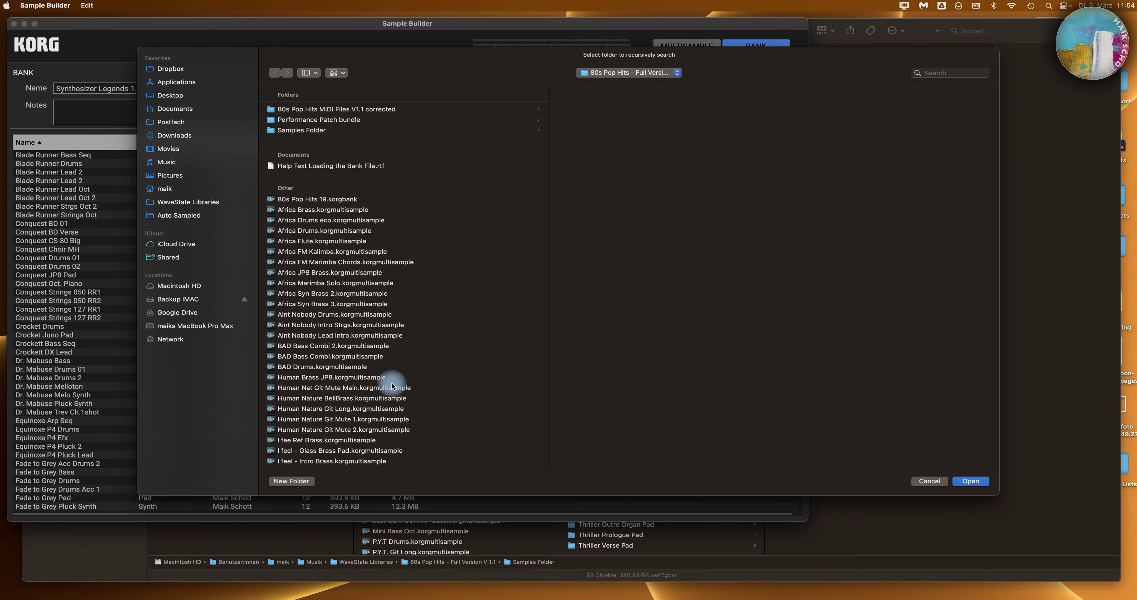
click(967, 480)
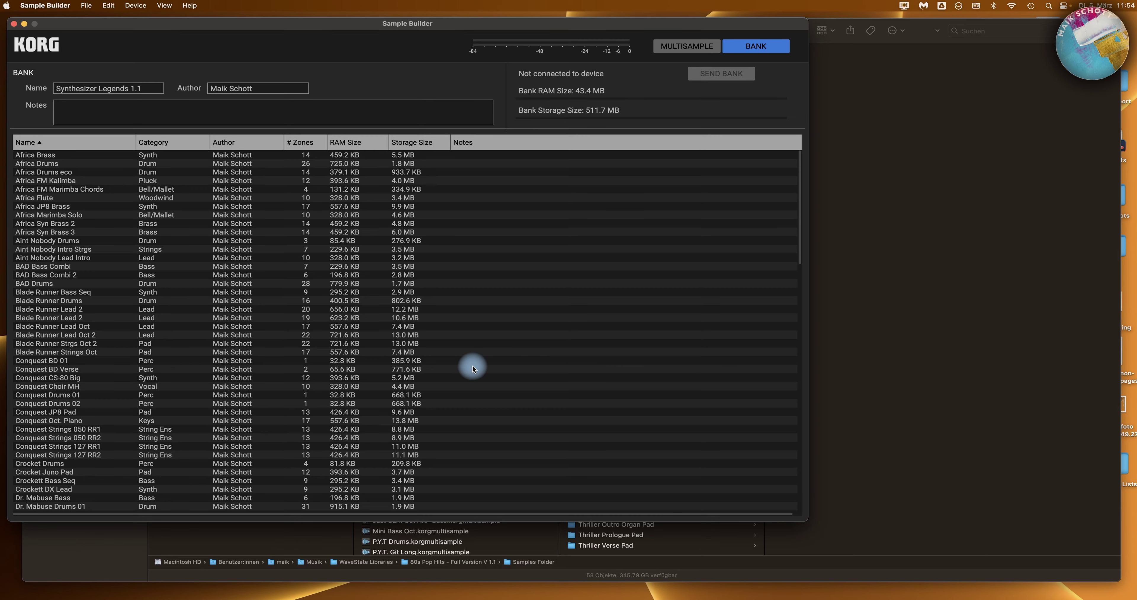
scroll(473, 369, down, 20)
scroll(473, 368, down, 8)
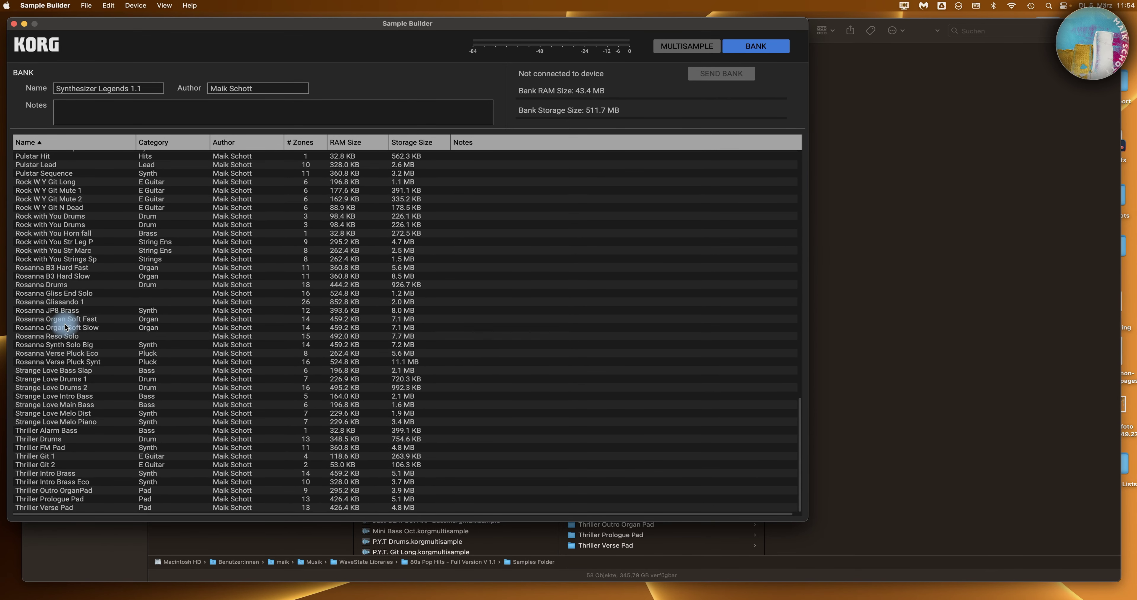
scroll(183, 382, up, 20)
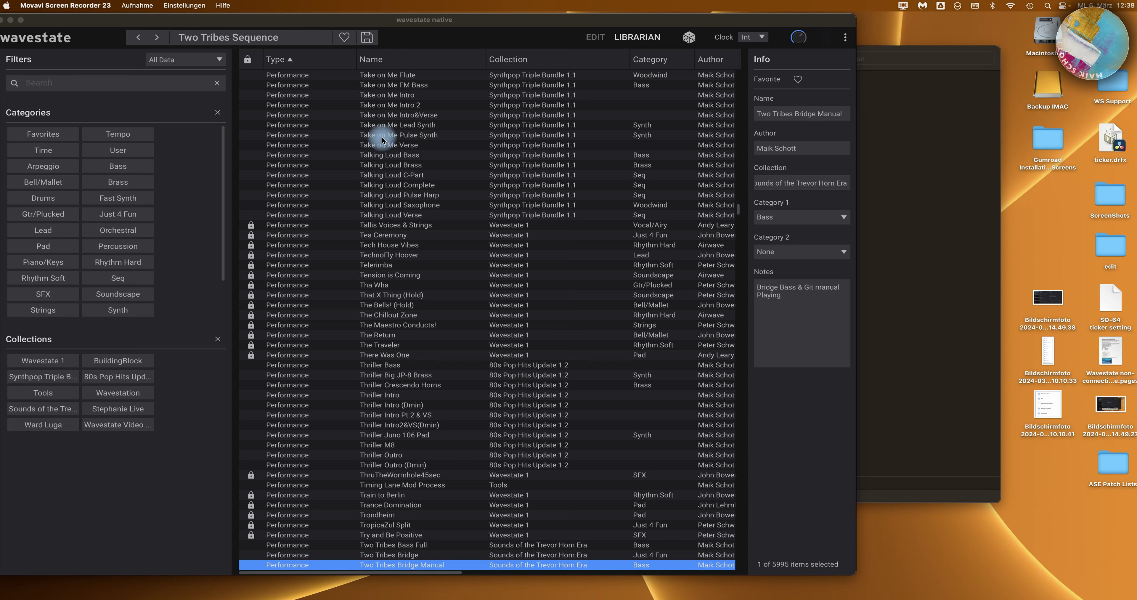
Step: Switch to the wavestate native librarian and look up the command for exporting a bundle of all user sounds
click(118, 21)
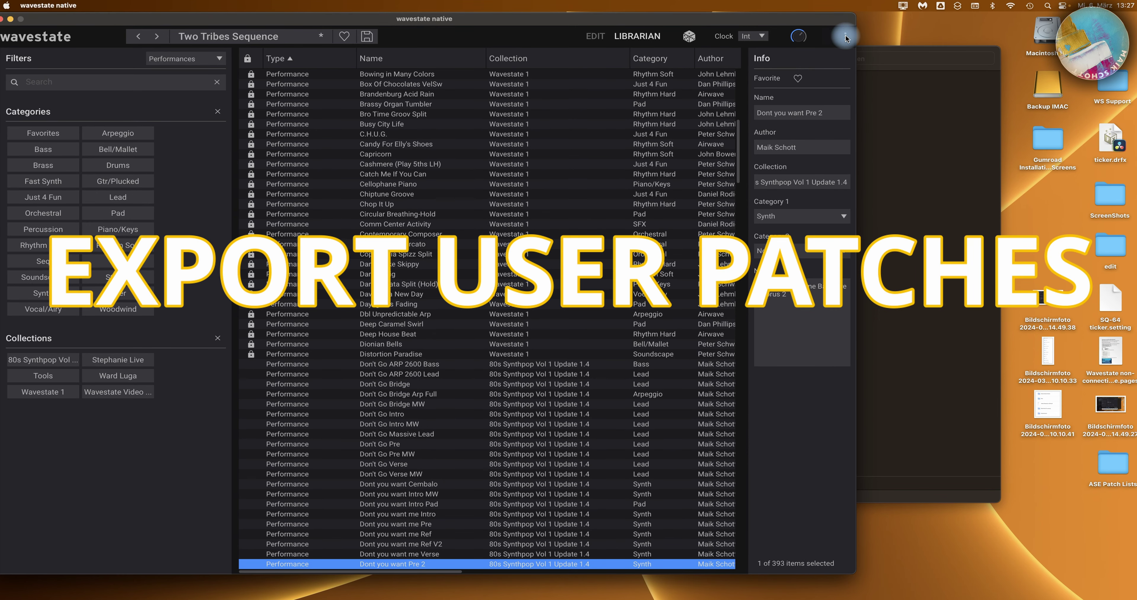
click(845, 36)
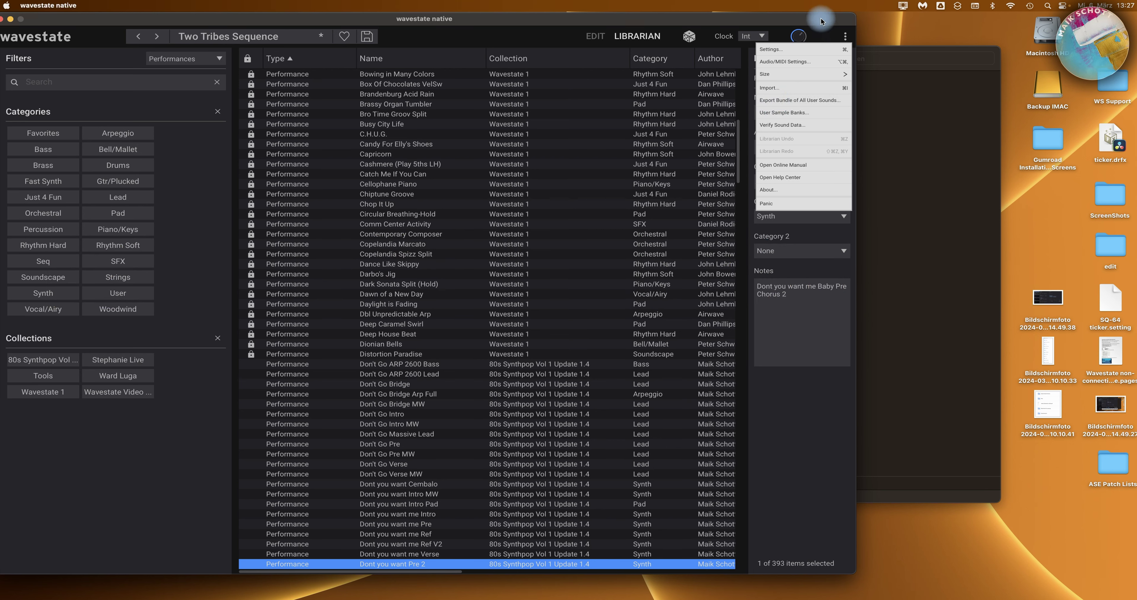
click(839, 33)
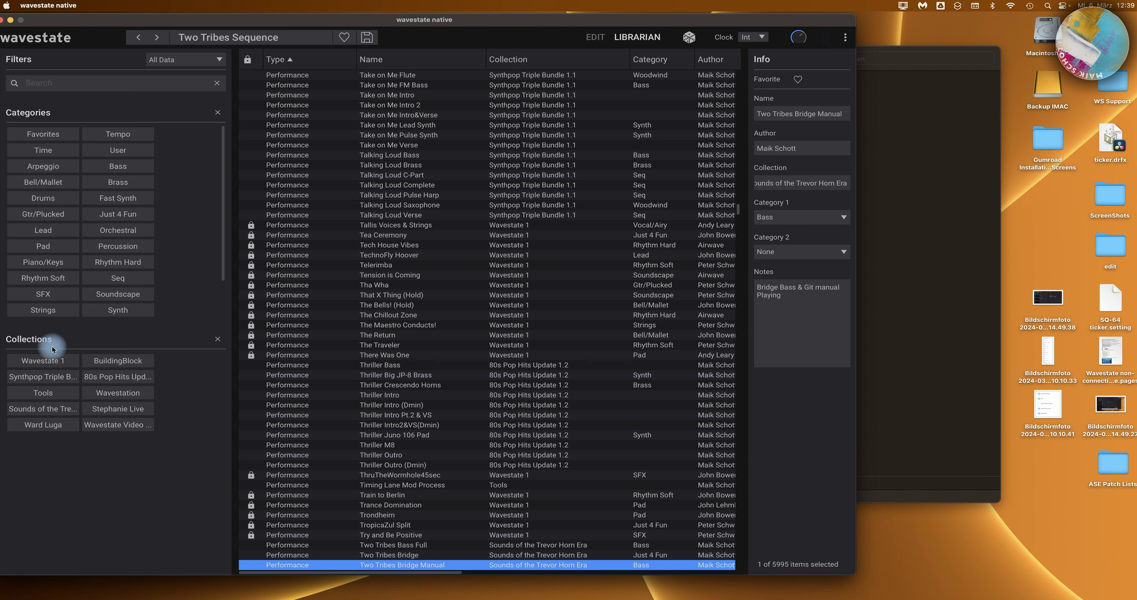
Step: Delete all data of the Synthpop Triple Bundle 1.1, 80s Pop Hits Update 1.2 and Sounds of the Trevor Horn Era collections from the librarian
click(59, 378)
click(110, 379)
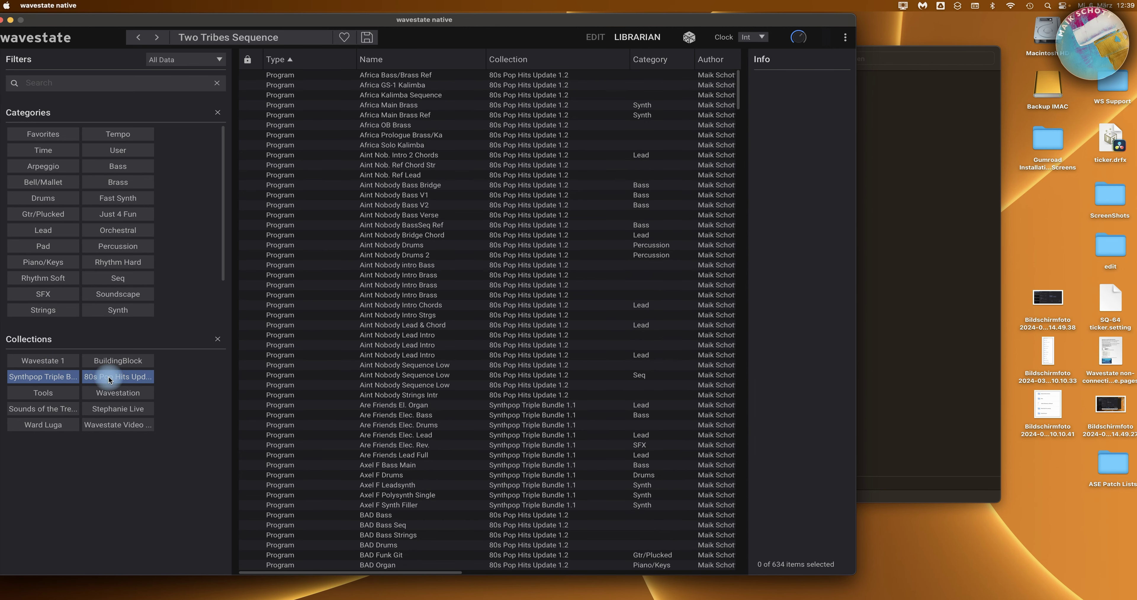
click(55, 413)
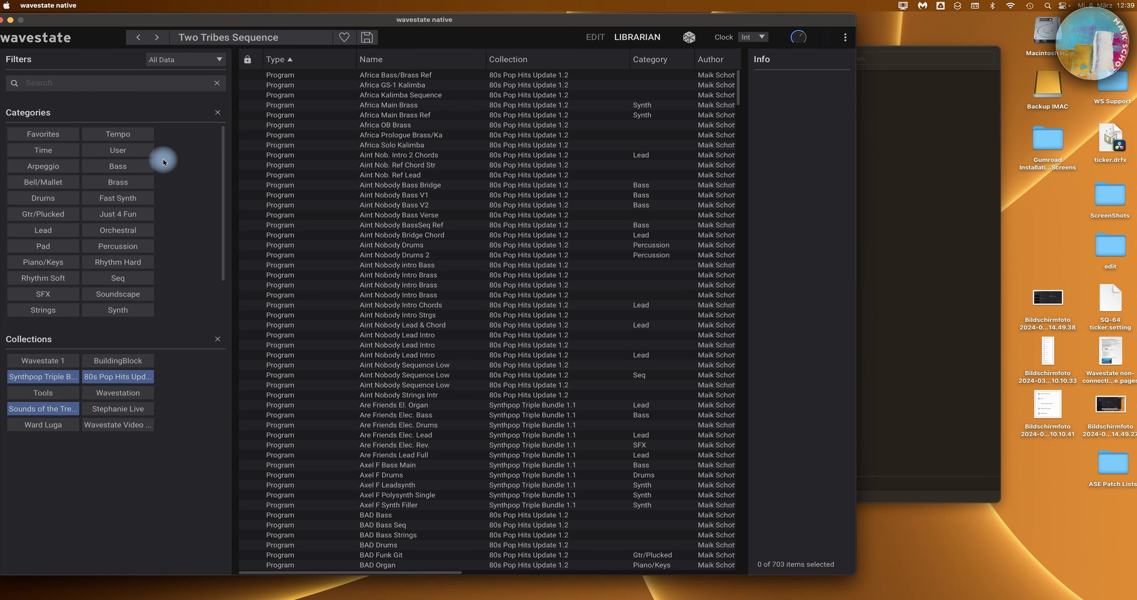
click(210, 60)
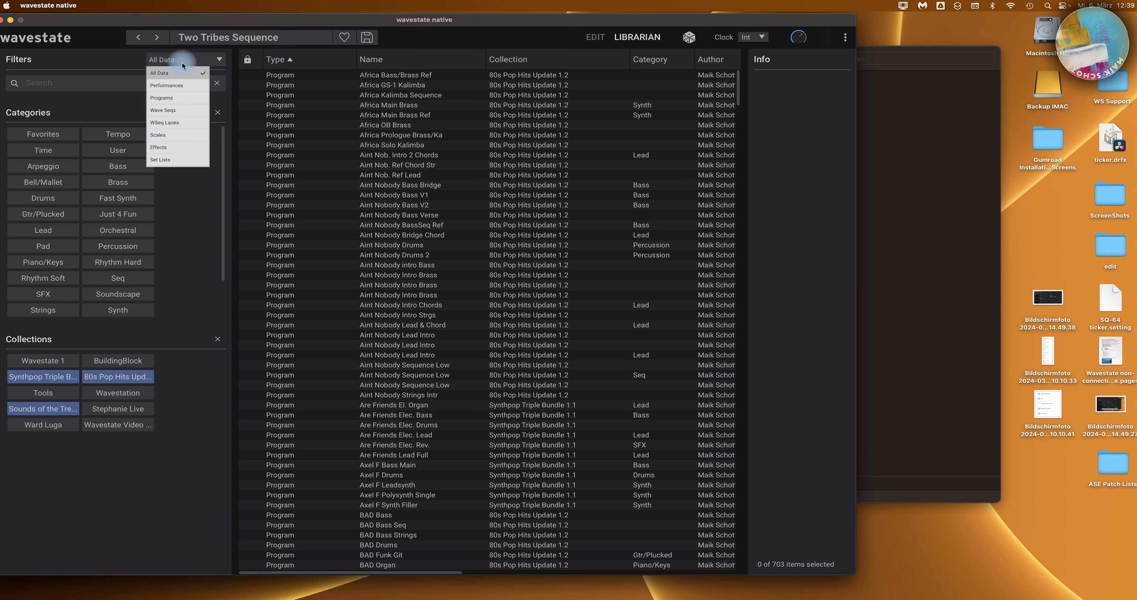
click(171, 76)
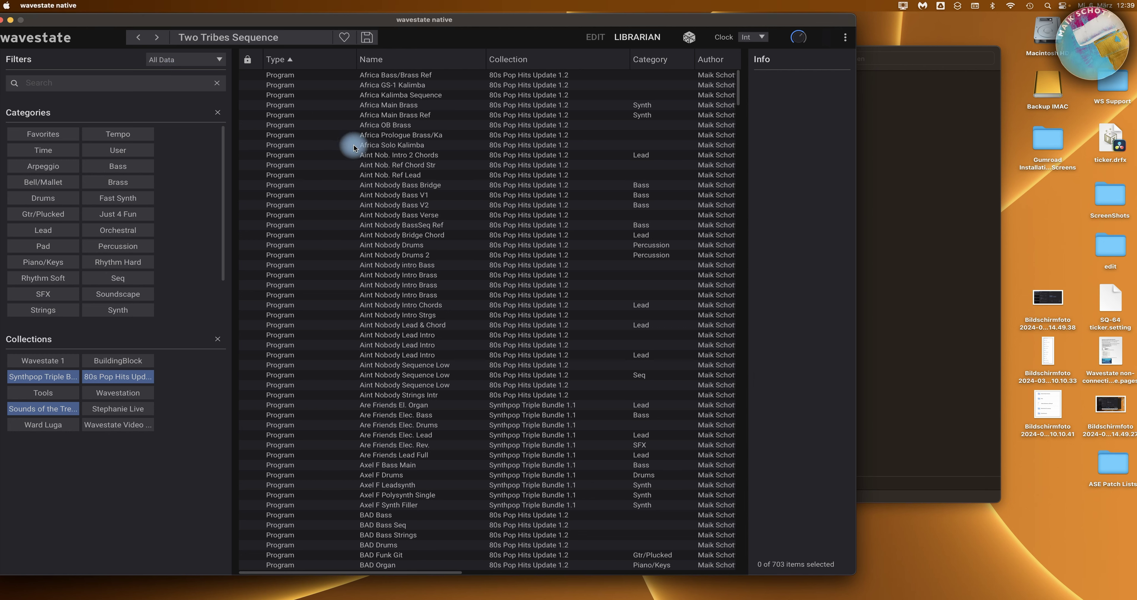
click(405, 157)
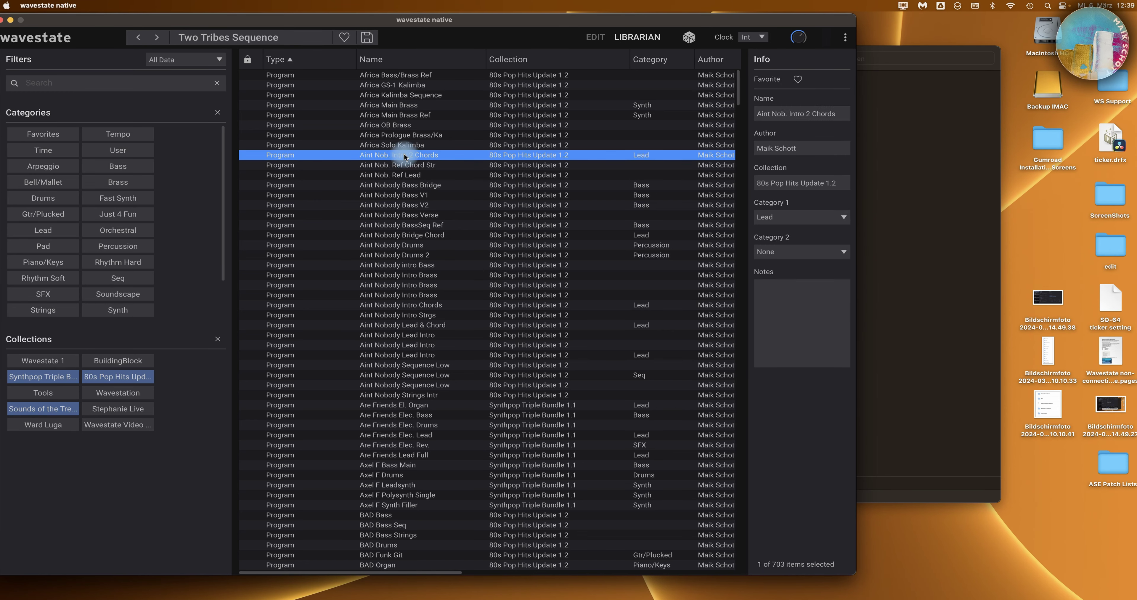
key(super+a)
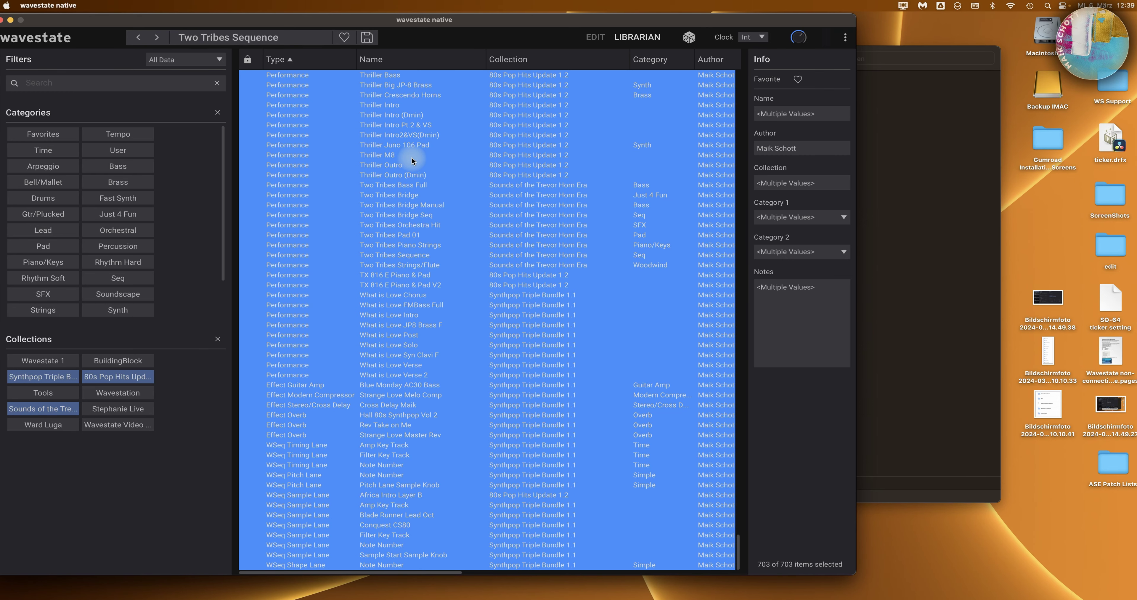
key(BackSpace)
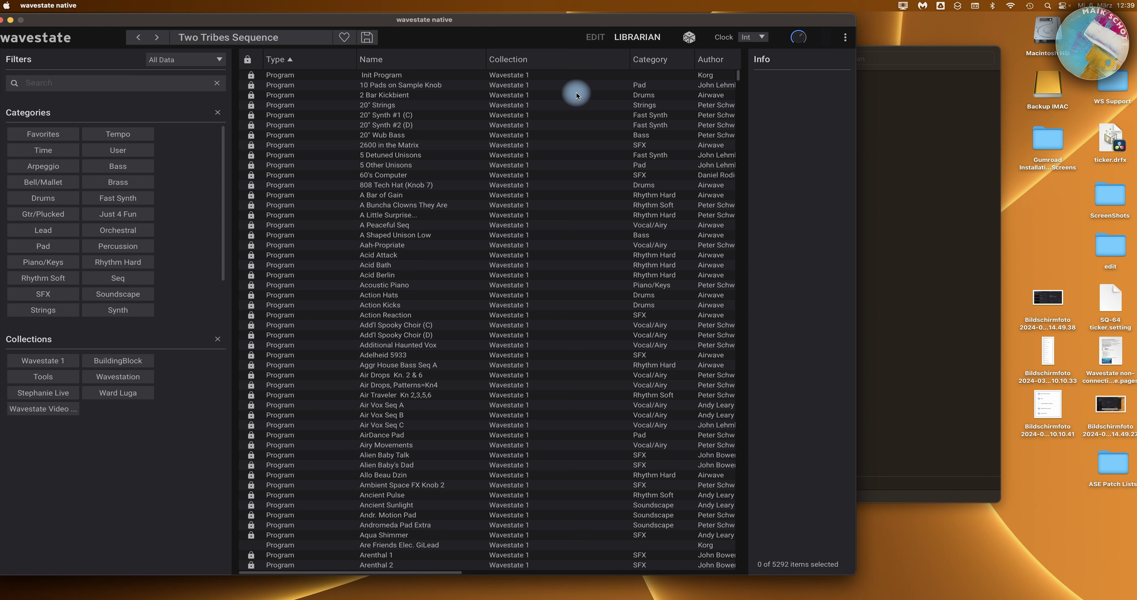
Step: Import 80s Synthpop Vol 1 Update 1.4.wsbundle from the Patches folder of the 80s SynthPop Hits Vol 1 Full Version 1.4 library
click(844, 37)
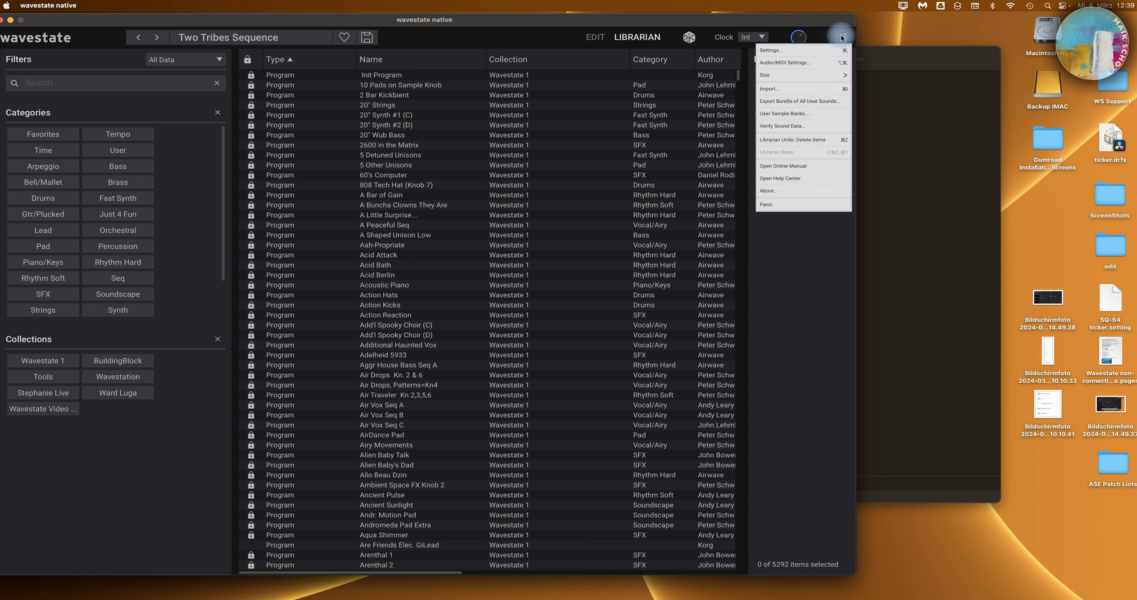
mouse_move(814, 77)
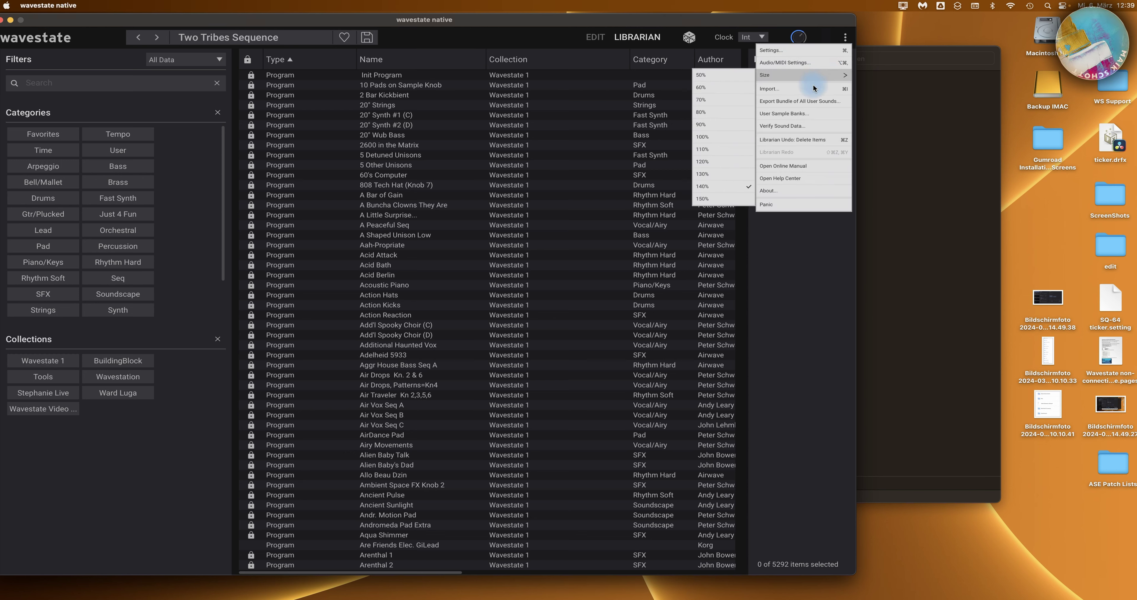
click(771, 89)
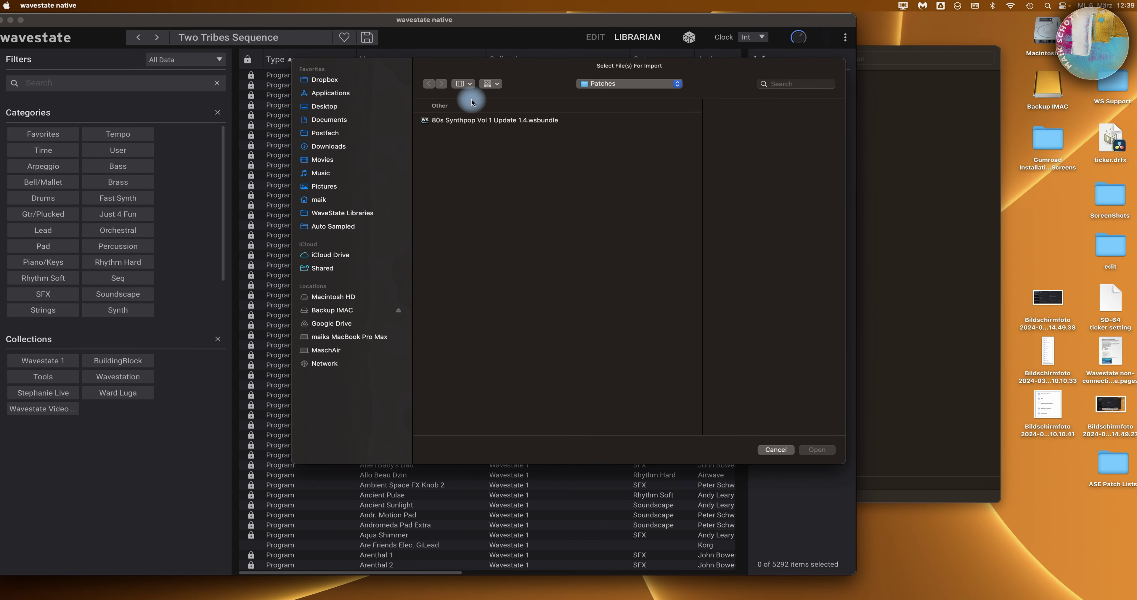
click(361, 214)
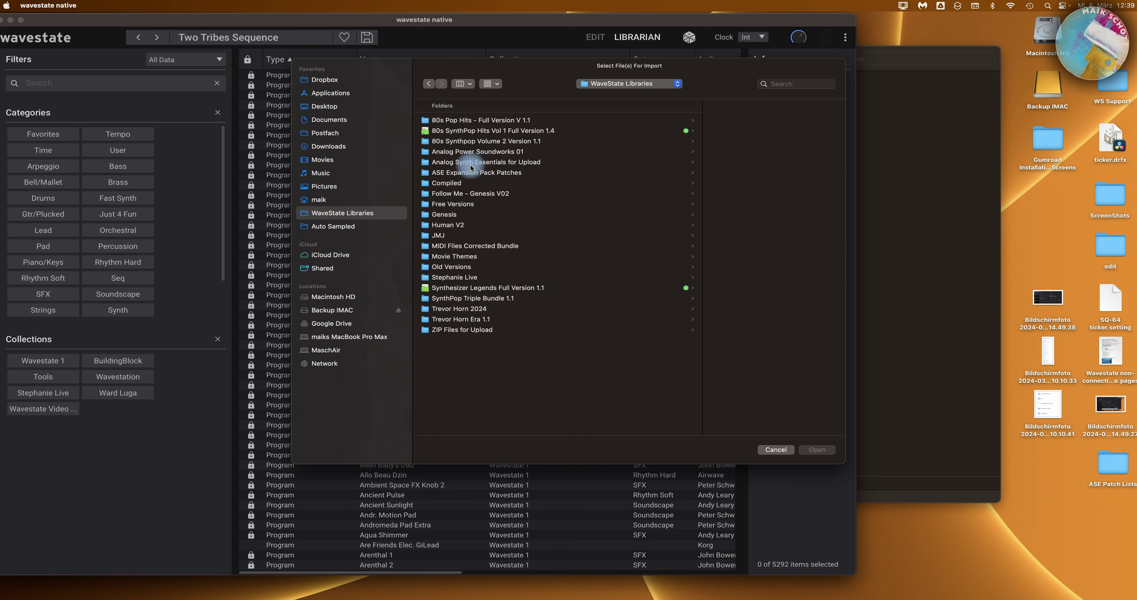
click(503, 130)
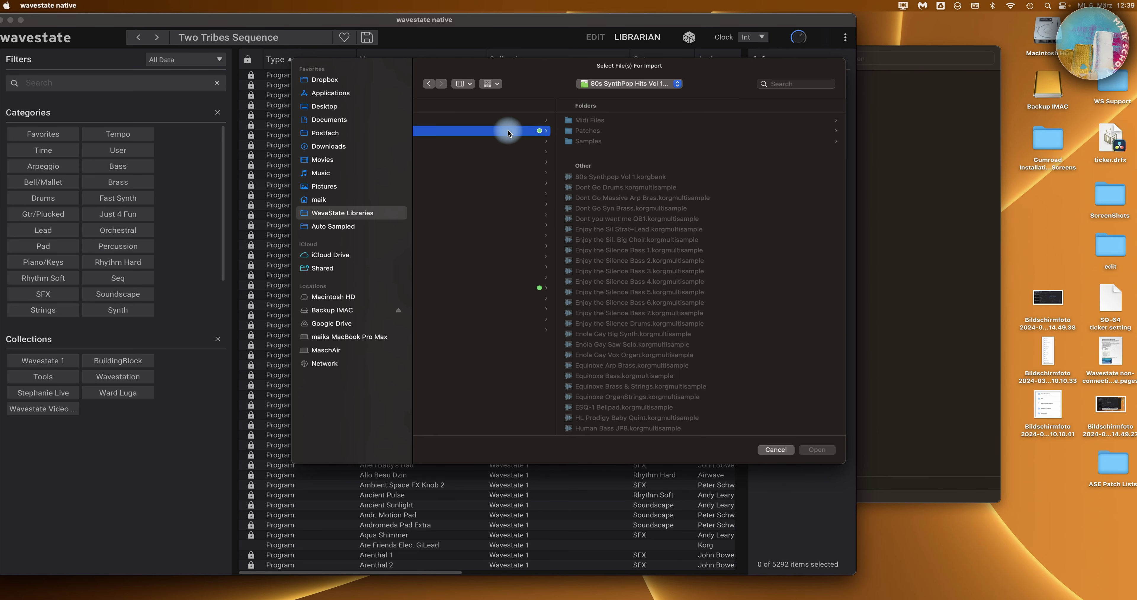
click(588, 131)
click(621, 119)
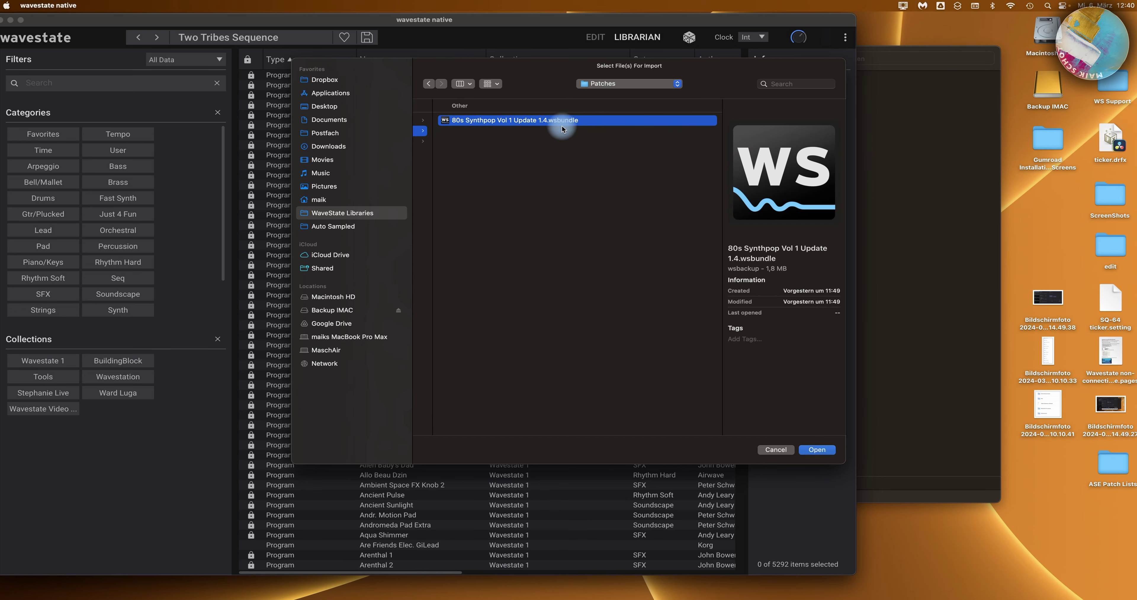
click(820, 449)
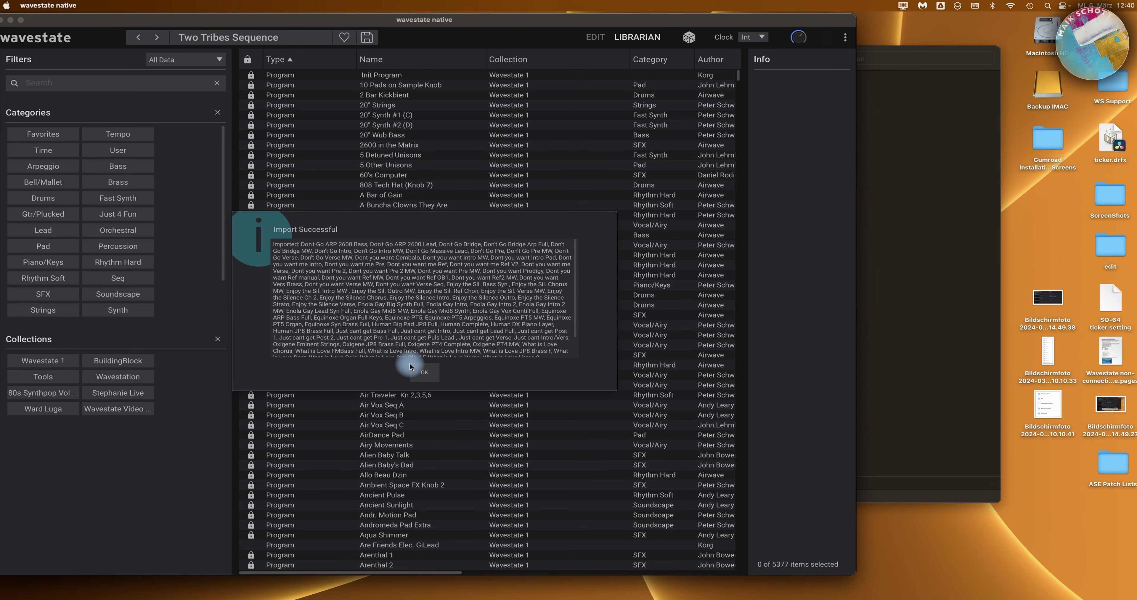
click(419, 371)
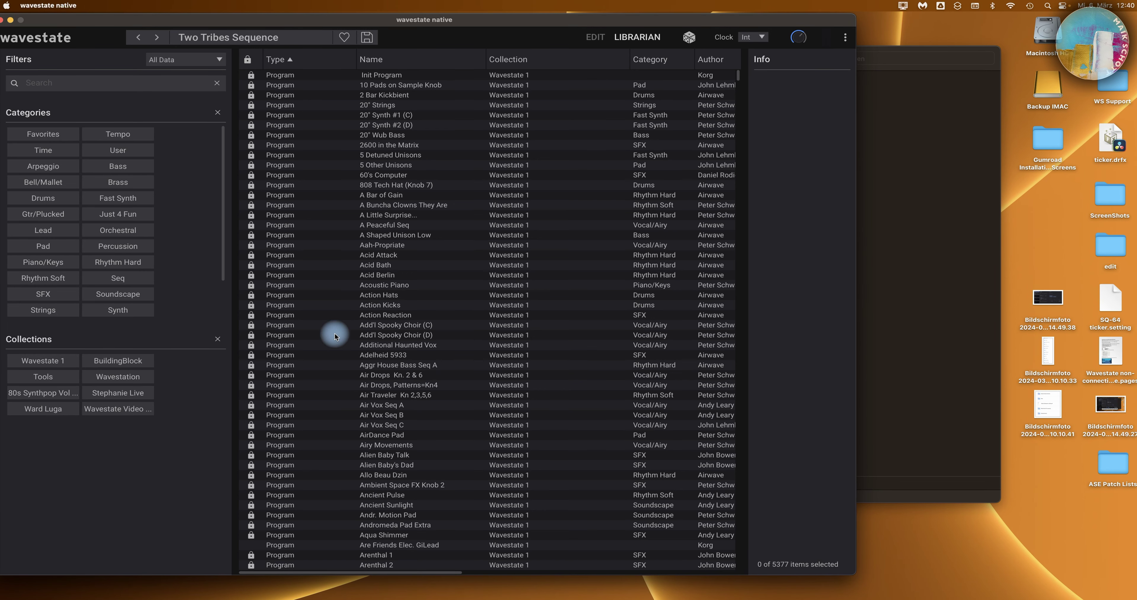
Step: Filter the librarian by the 80s Synthpop Vol 1 Update 1.4 collection and delete all of its patches
click(31, 397)
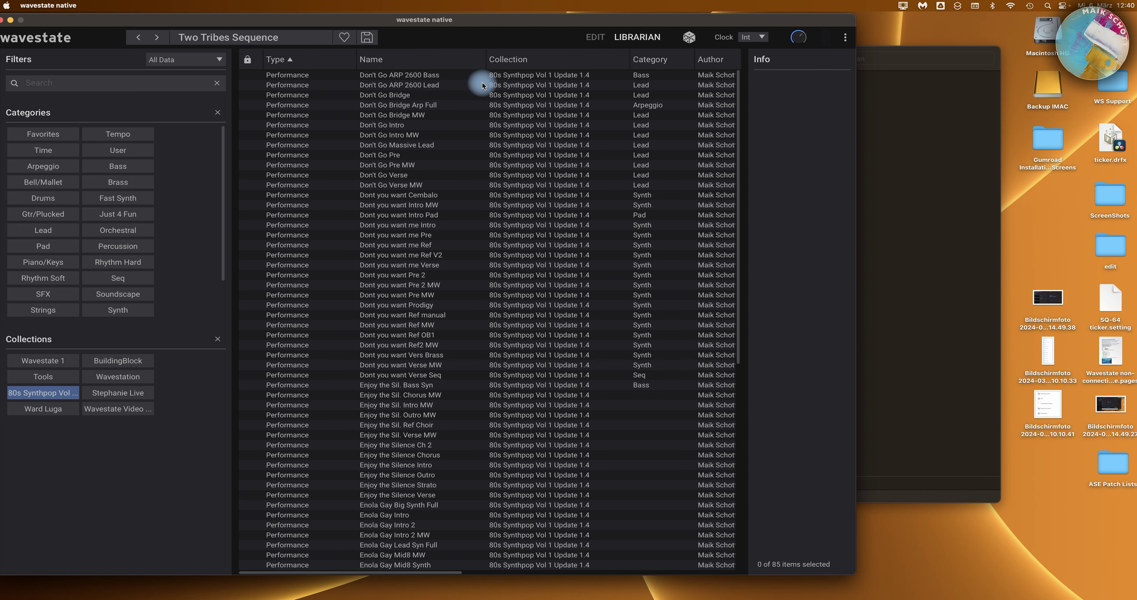
click(599, 37)
click(638, 38)
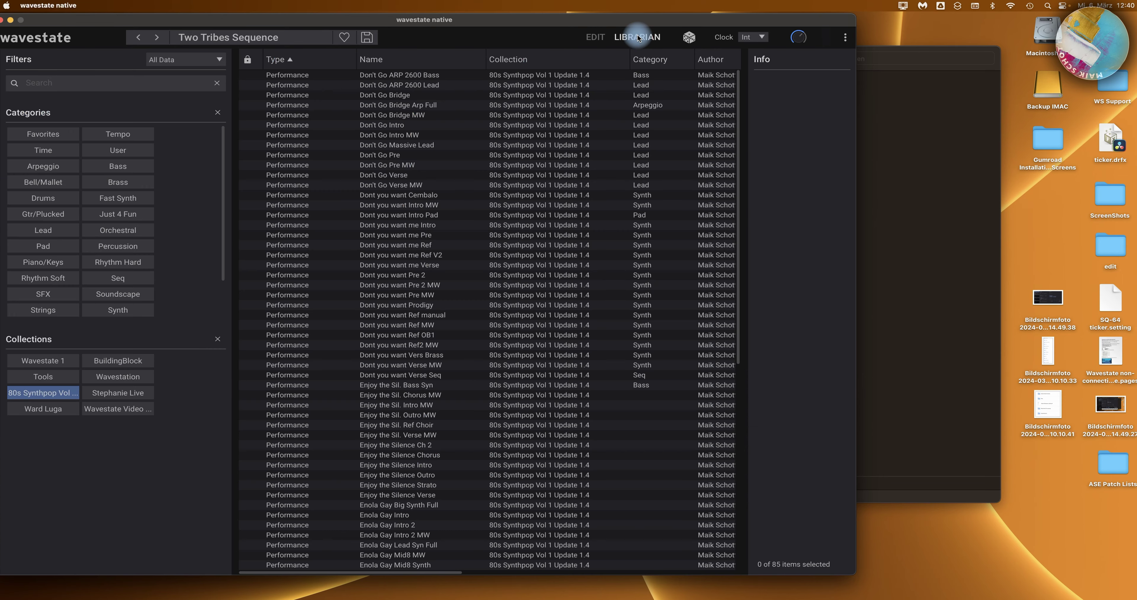
click(600, 38)
click(629, 38)
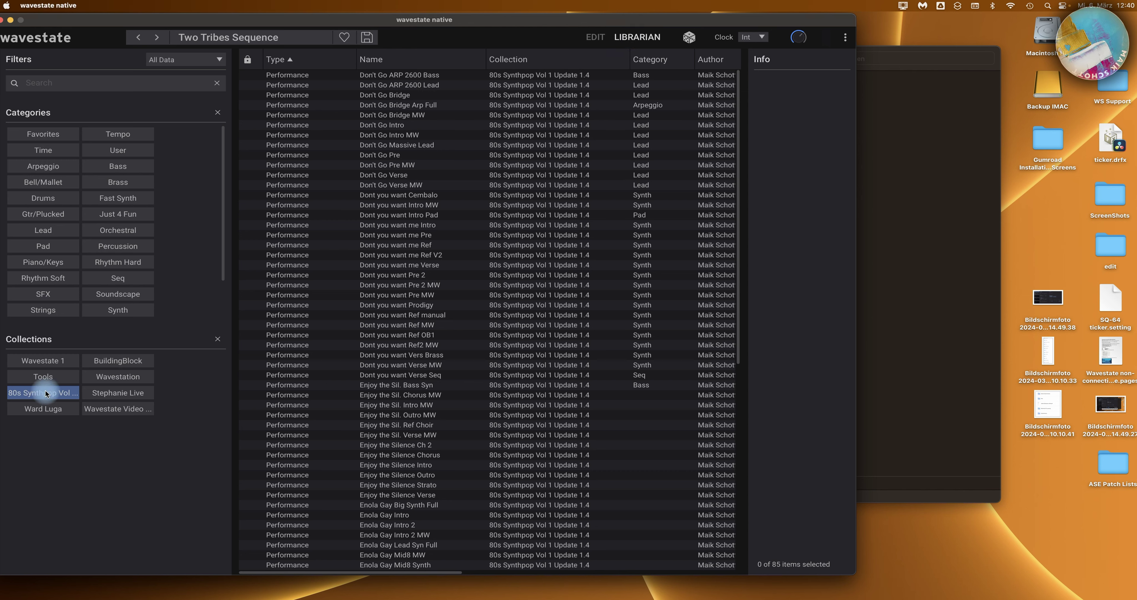
click(412, 325)
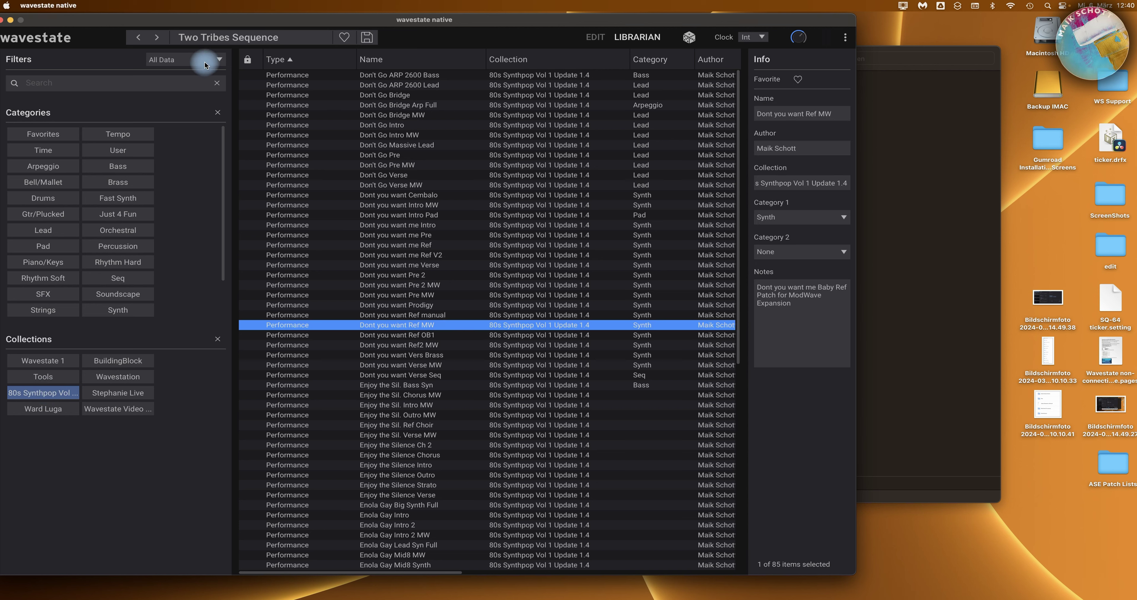
key(super+a)
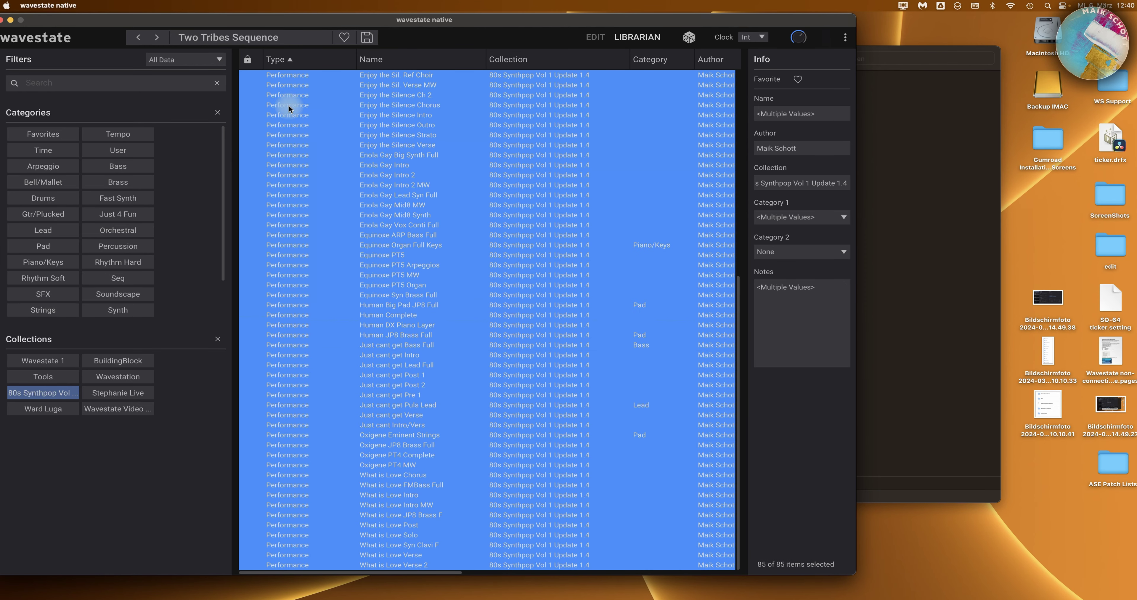
key(Delete)
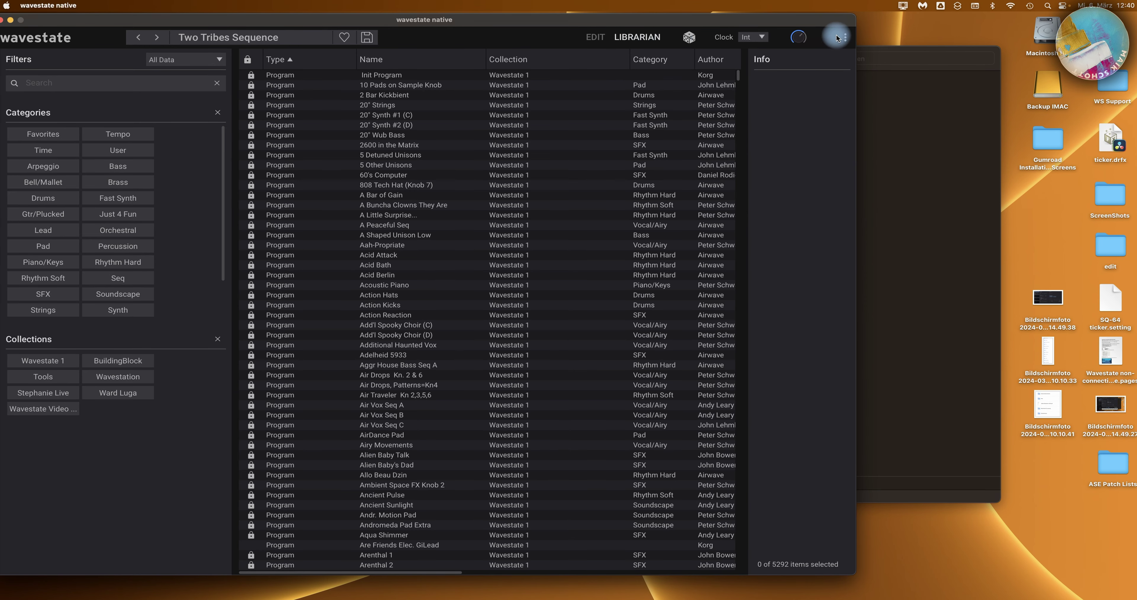
Step: Import the 80s Synthpop Vol 1 Update 1.4.wsbundle patches into the librarian again
click(844, 38)
click(809, 93)
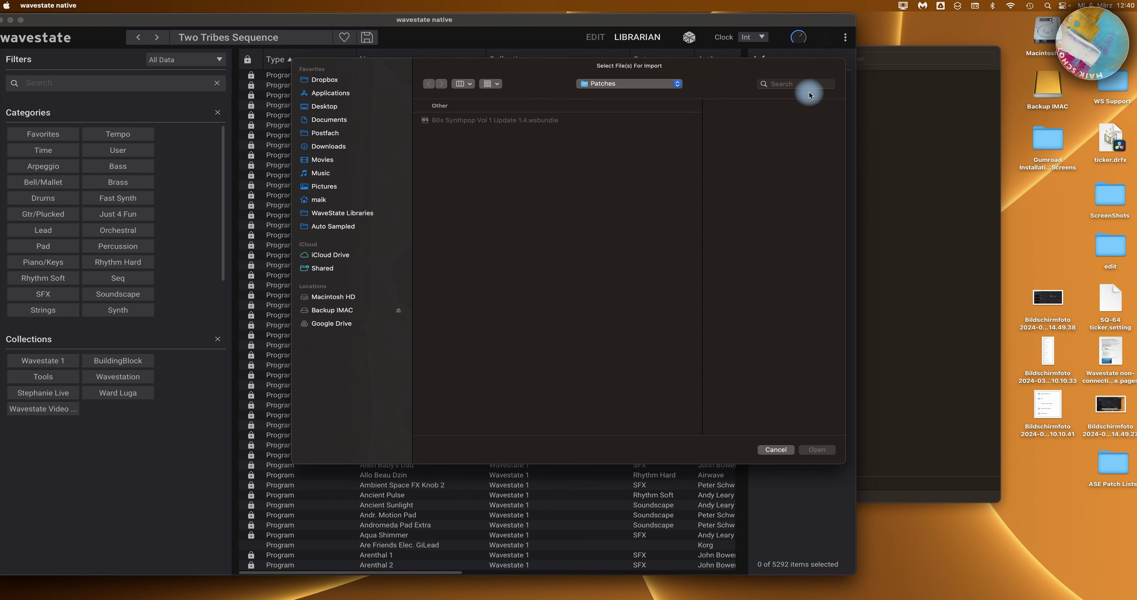
click(525, 121)
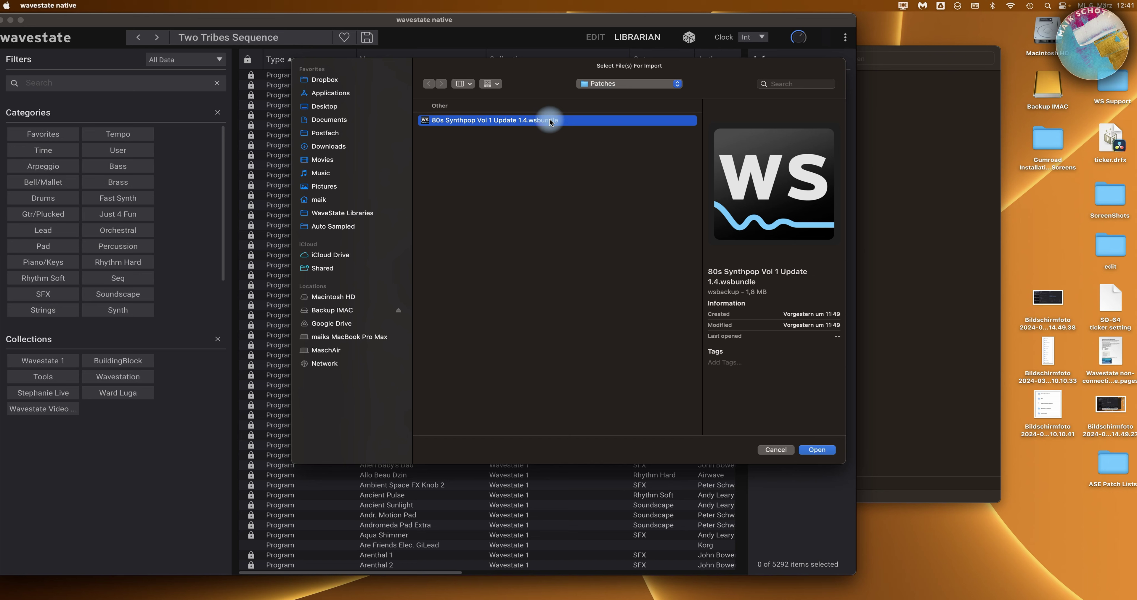
click(816, 450)
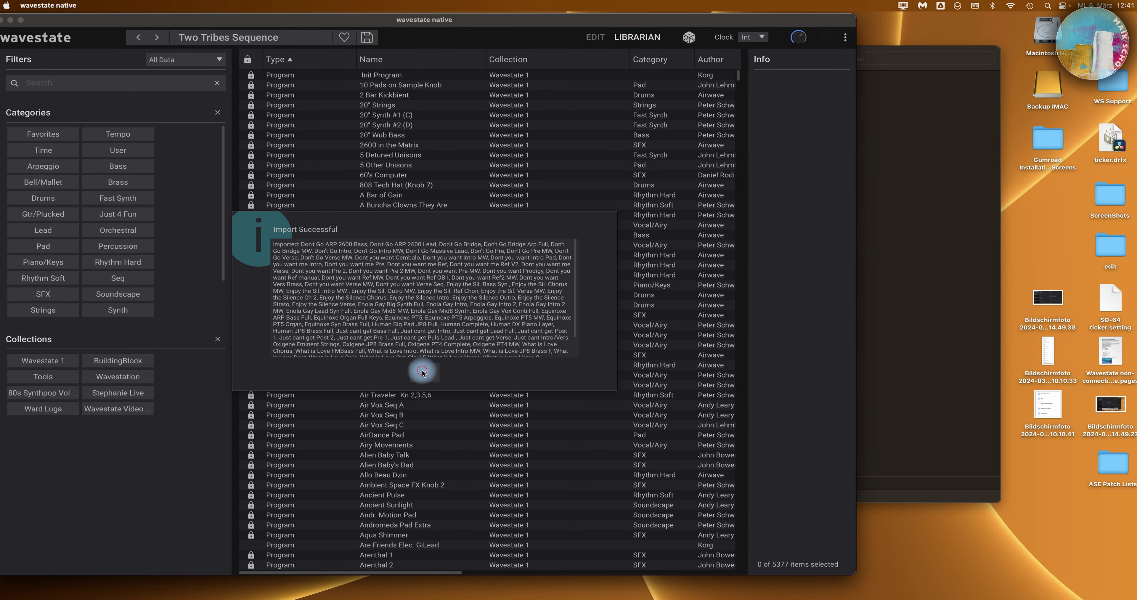
click(409, 373)
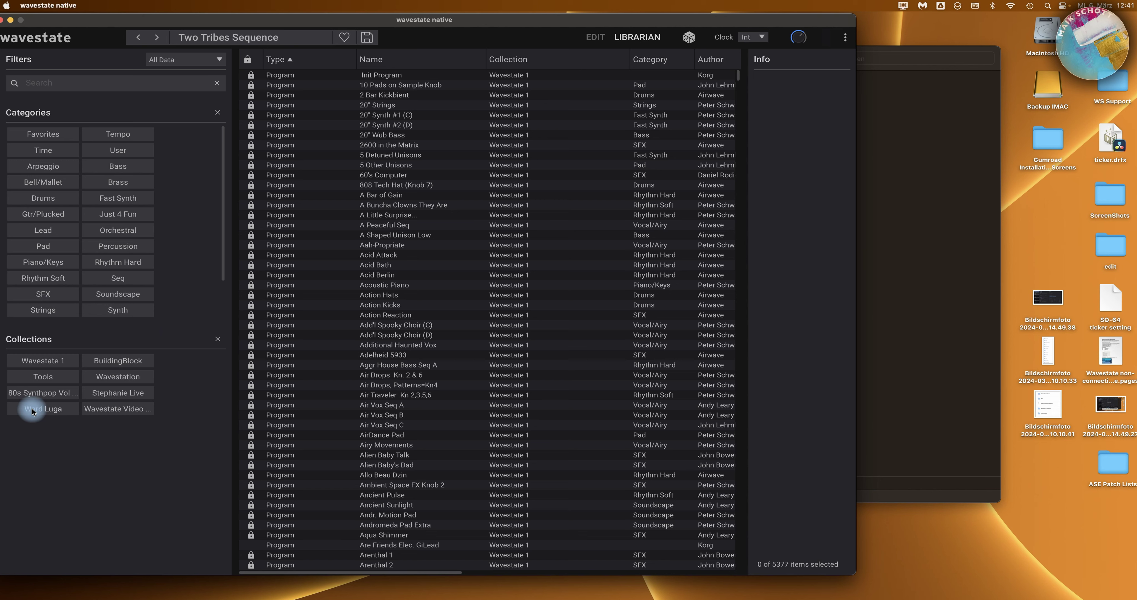
Step: Show only the performances of the 80s Synthpop Vol 1 Update 1.4 collection and look through the list
click(48, 397)
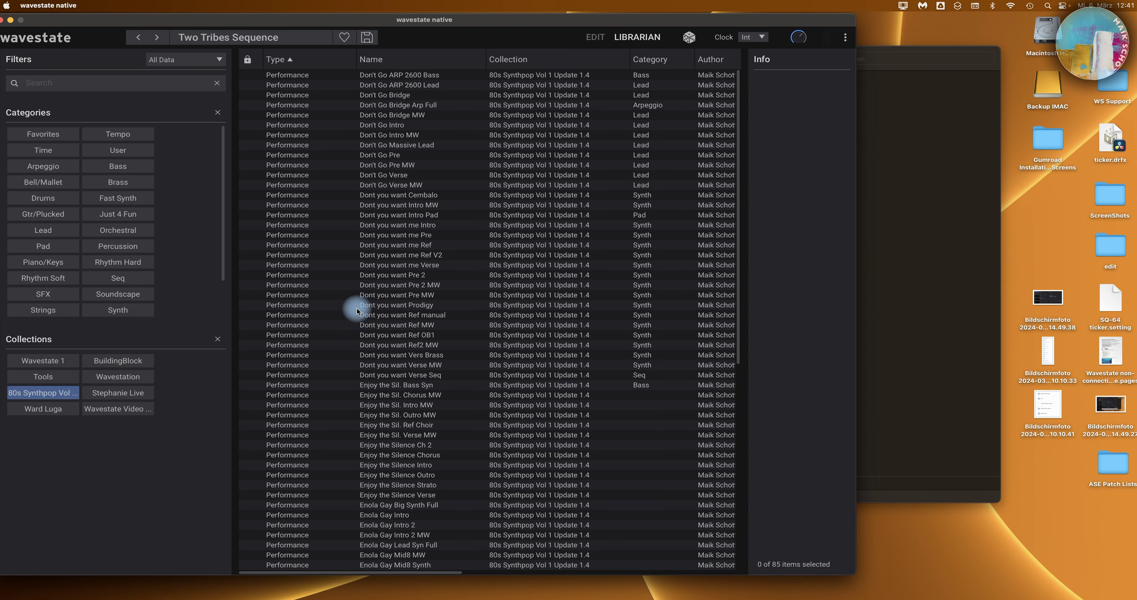
click(217, 60)
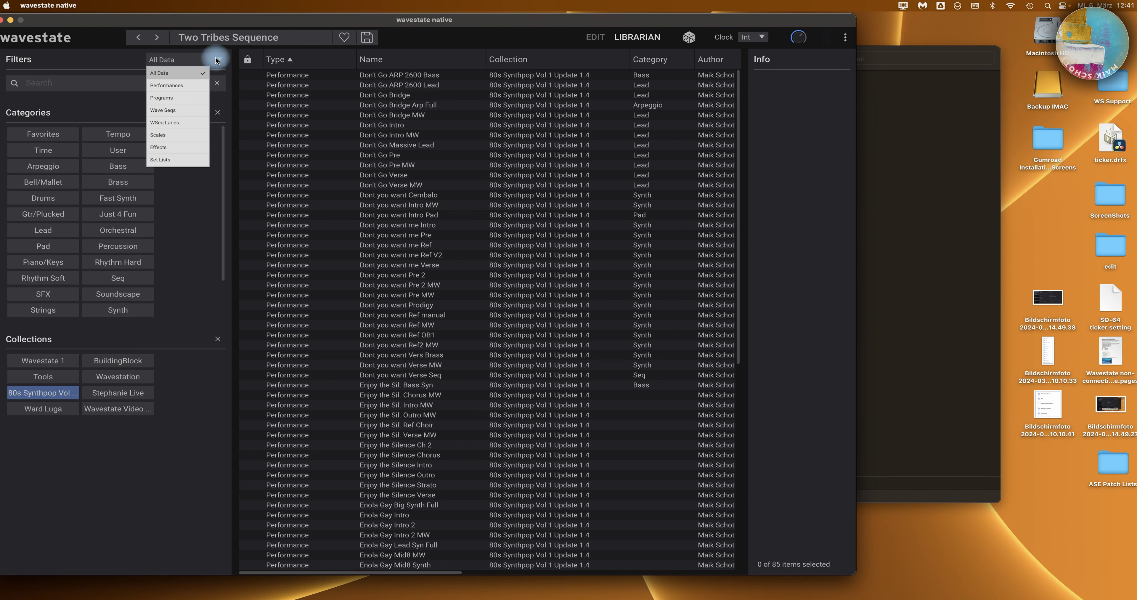
click(181, 86)
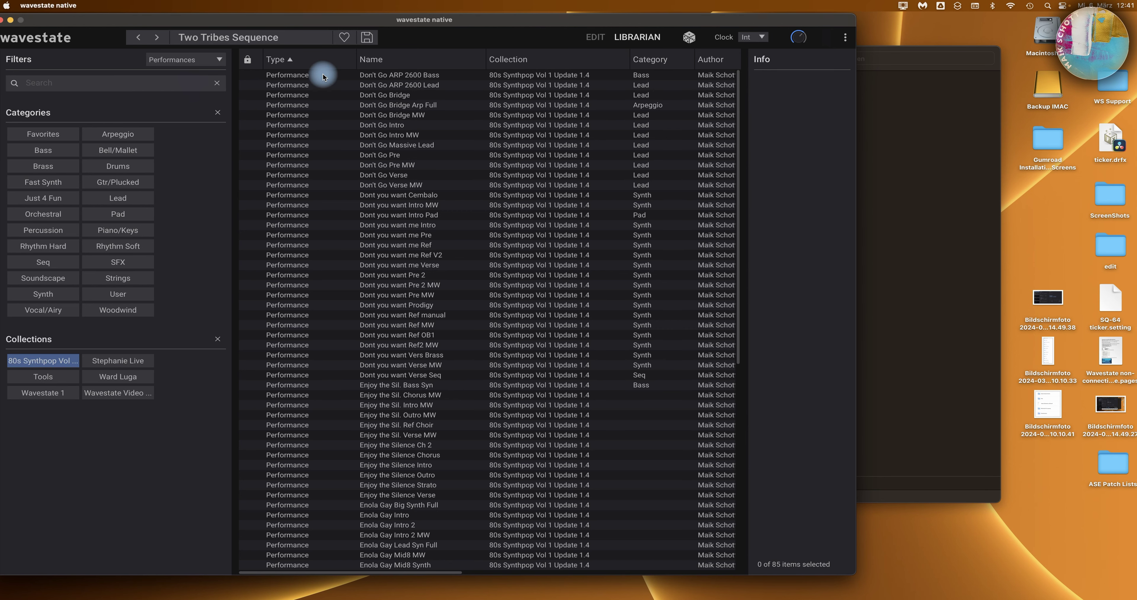
scroll(325, 84, down, 5)
scroll(325, 84, up, 5)
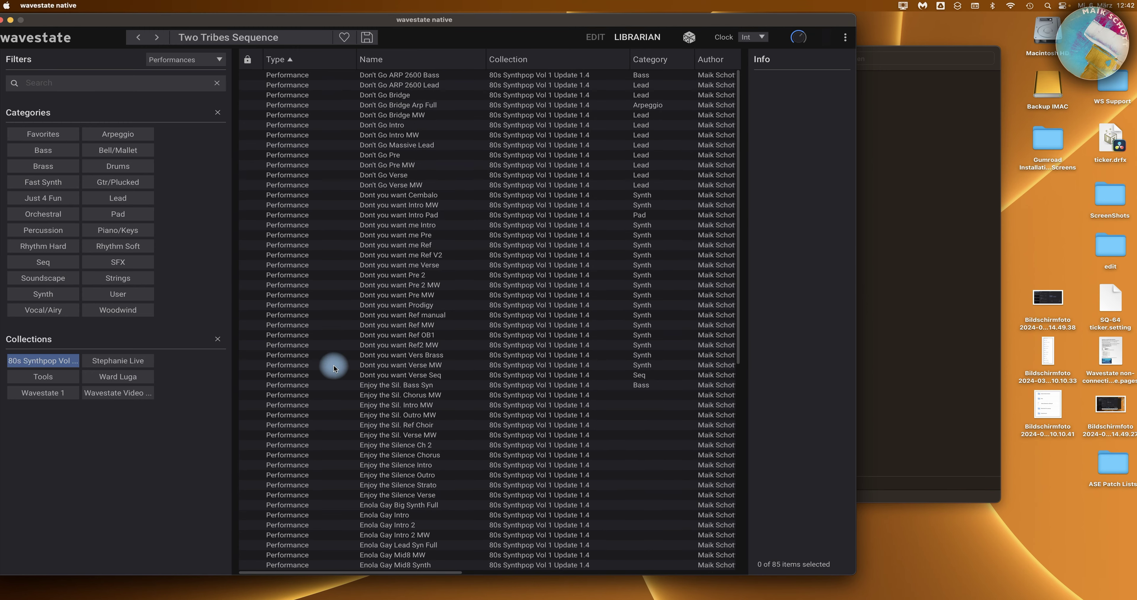
scroll(334, 362, down, 3)
scroll(334, 362, down, 10)
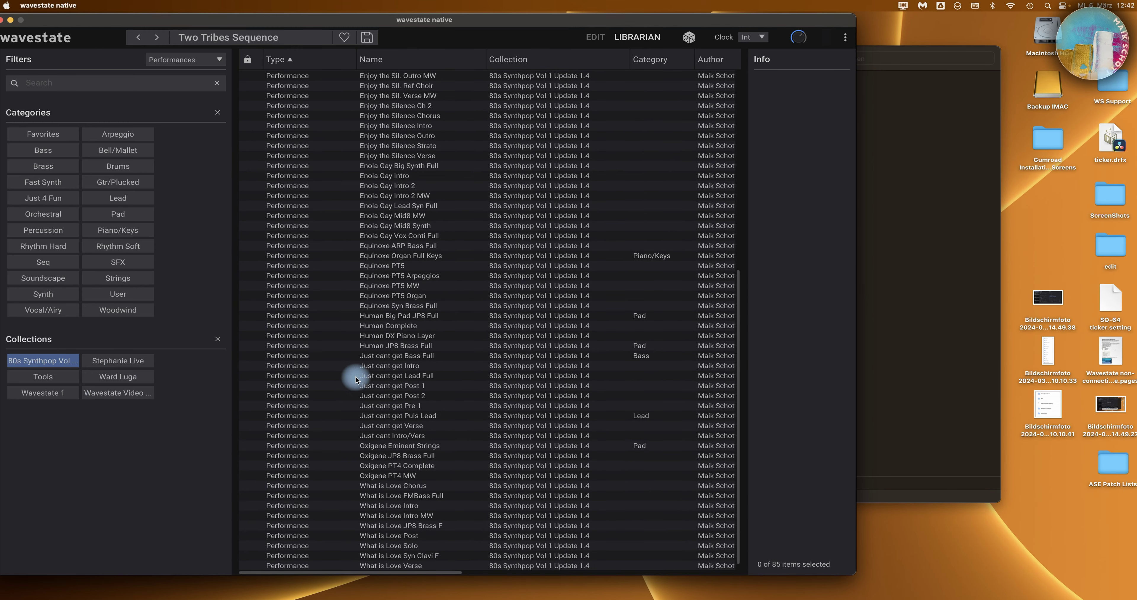
scroll(362, 377, up, 13)
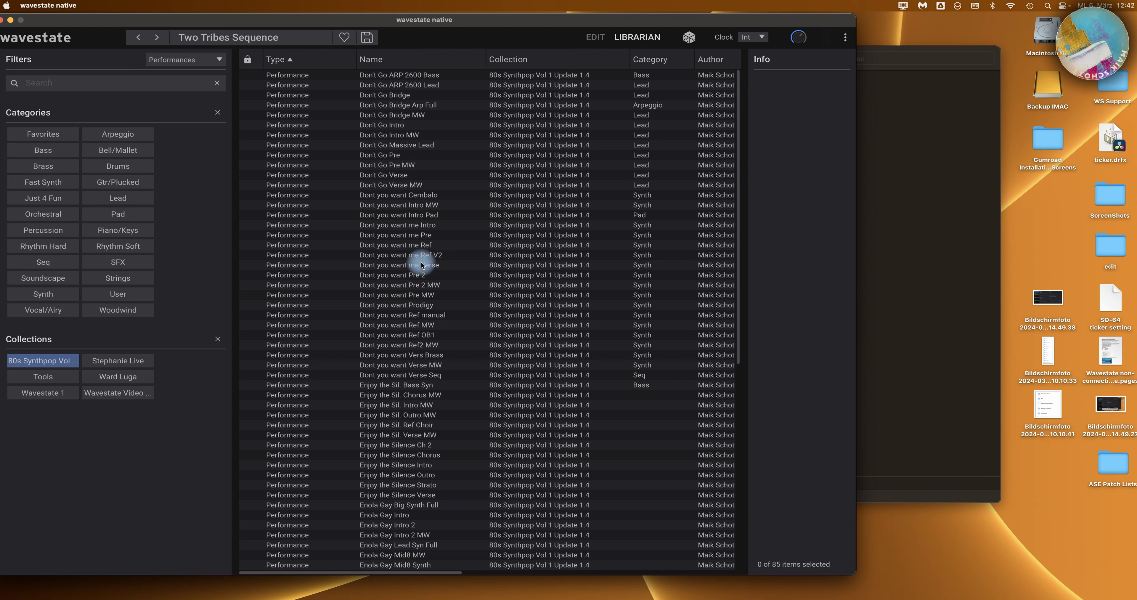